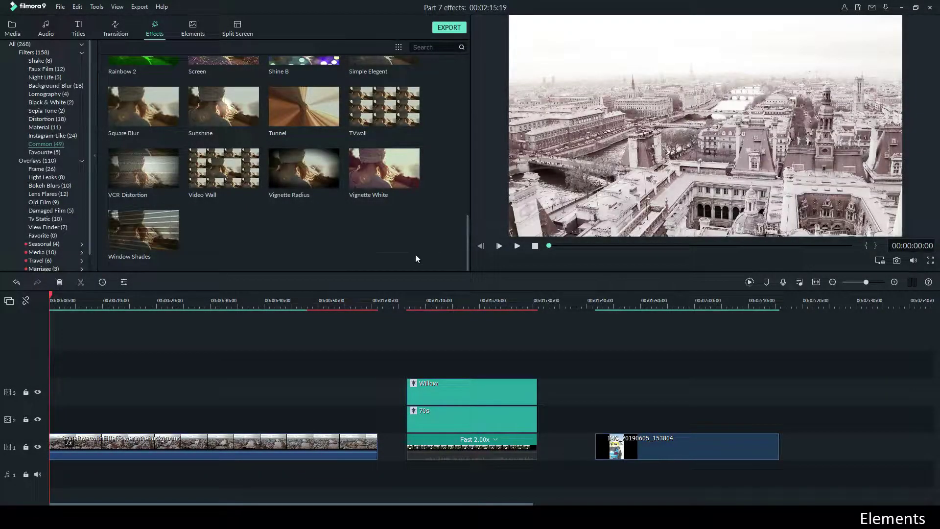
- Delete the Willow, 70s, sped-up and photo clips after the Paris clip; set the playhead near 17 s
left_click_drag(388, 351, 798, 475)
key("Delete")
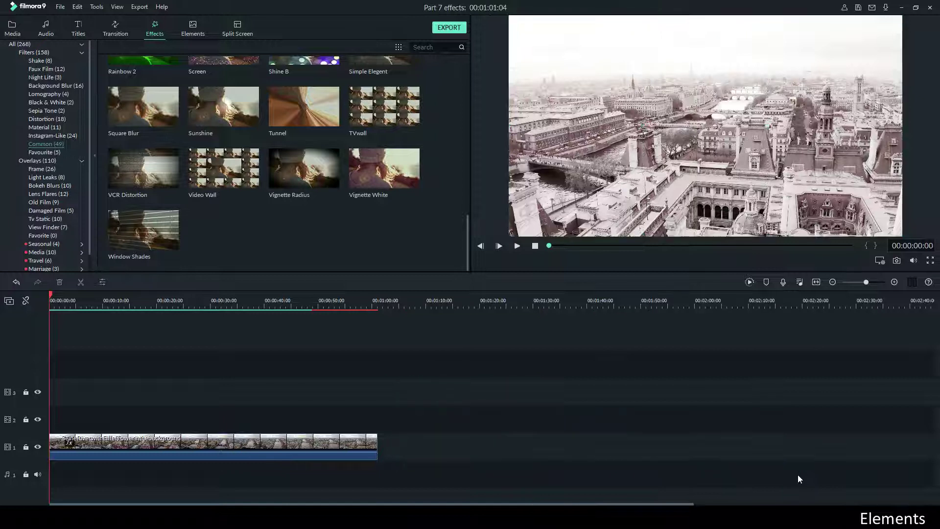
left_click(144, 301)
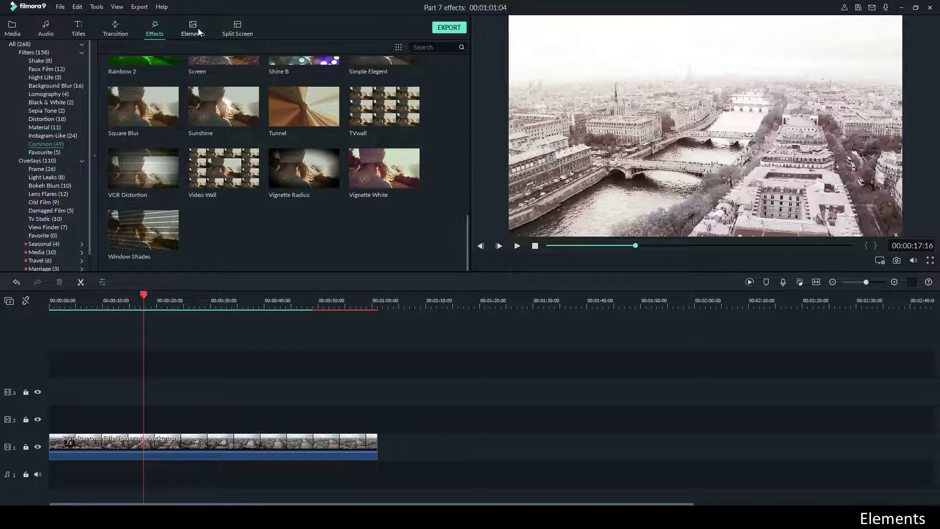
left_click(194, 30)
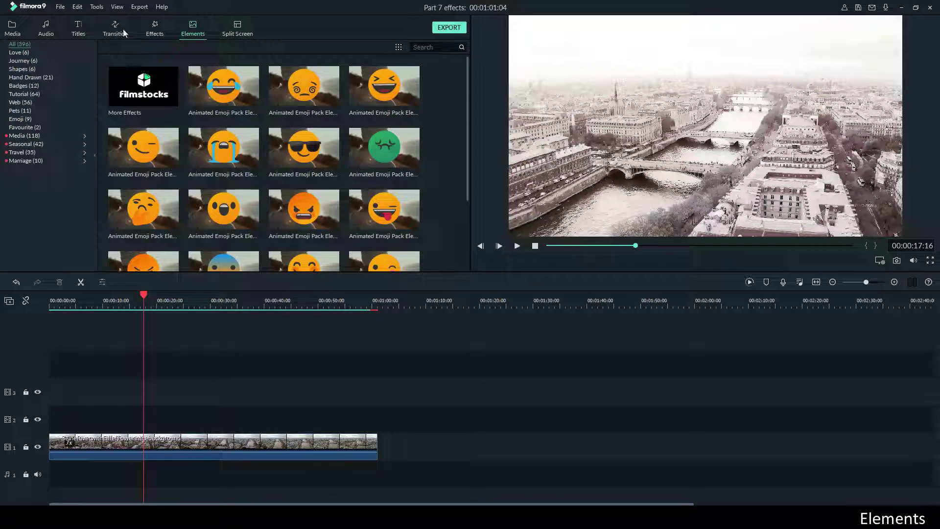
- Replace the transitions library with the 396-item Elements library of emoji and badges
left_click(156, 31)
scroll(51, 219, "down", 1)
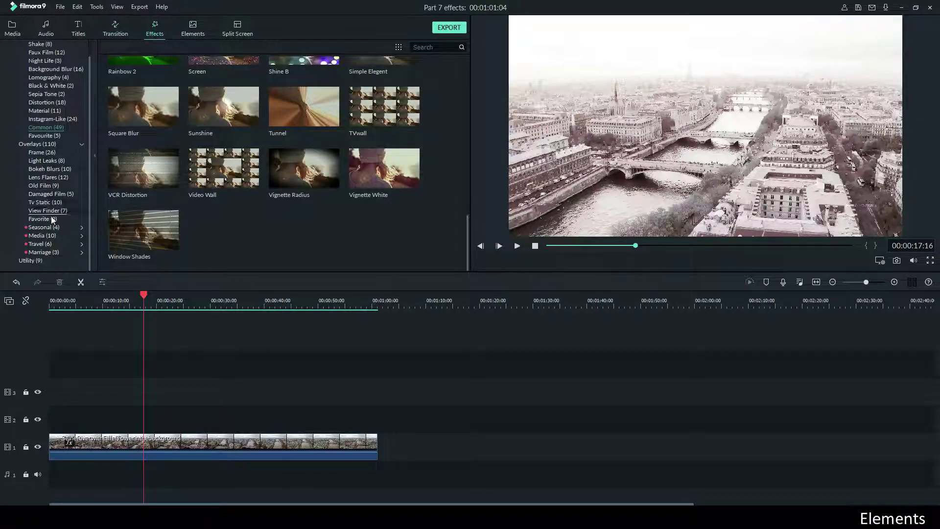
left_click(195, 29)
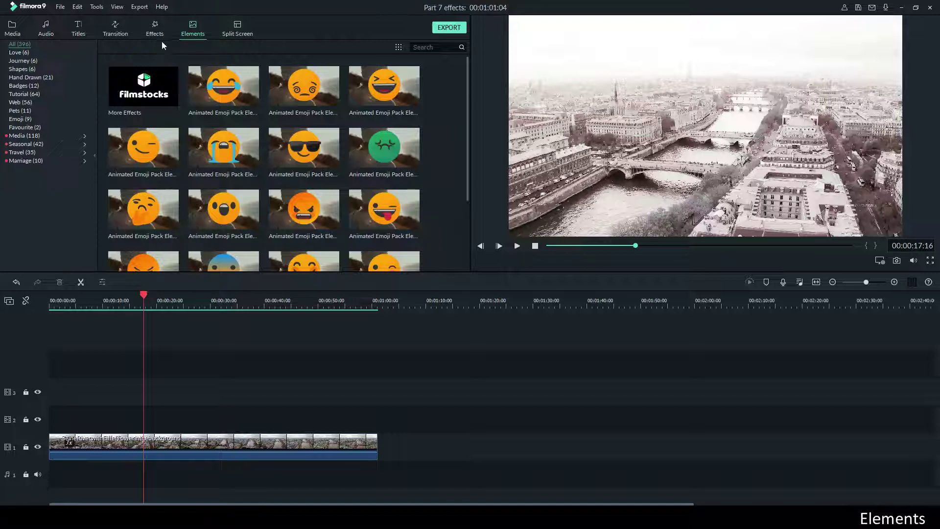
left_click(193, 27)
mouse_move(466, 74)
left_mouse_down()
mouse_move(471, 160)
mouse_move(468, 81)
left_mouse_up()
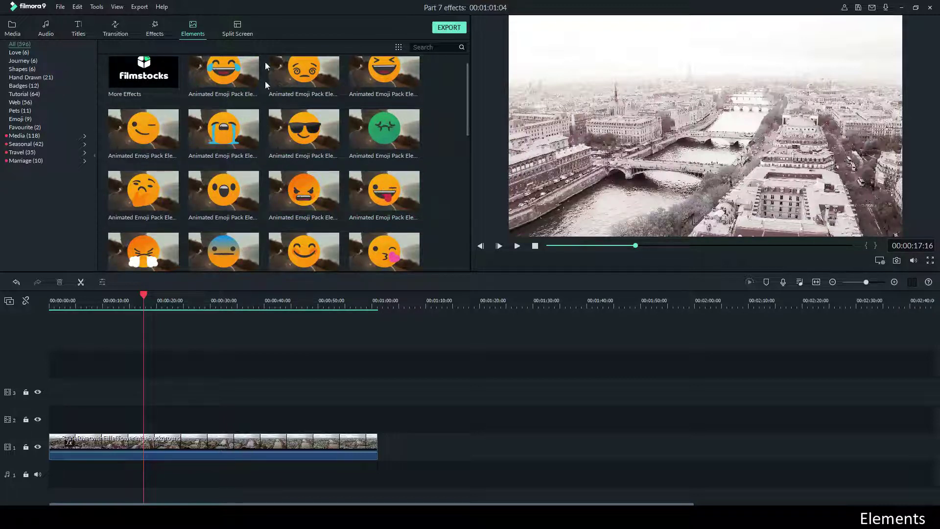
left_click_drag(253, 66, 131, 414)
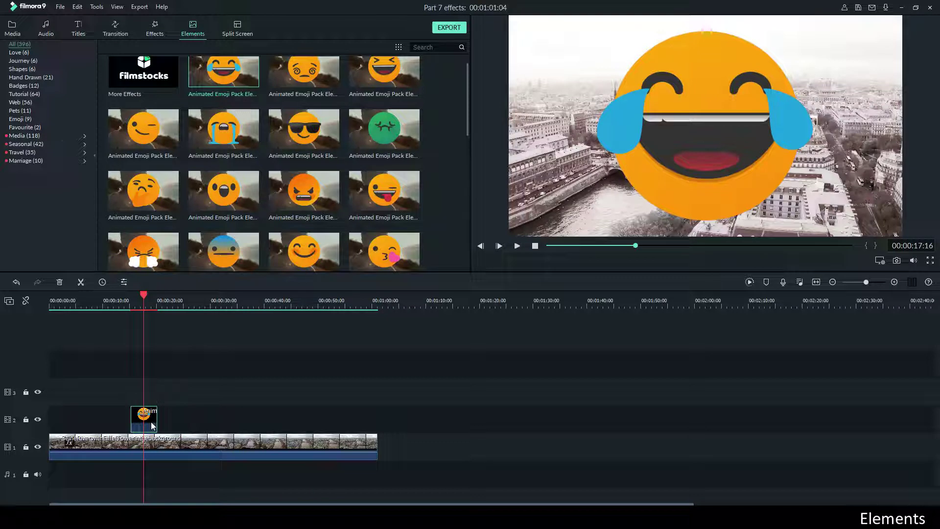
- Select the laughing-with-tears emoji element in the preview for editing
left_click(672, 148)
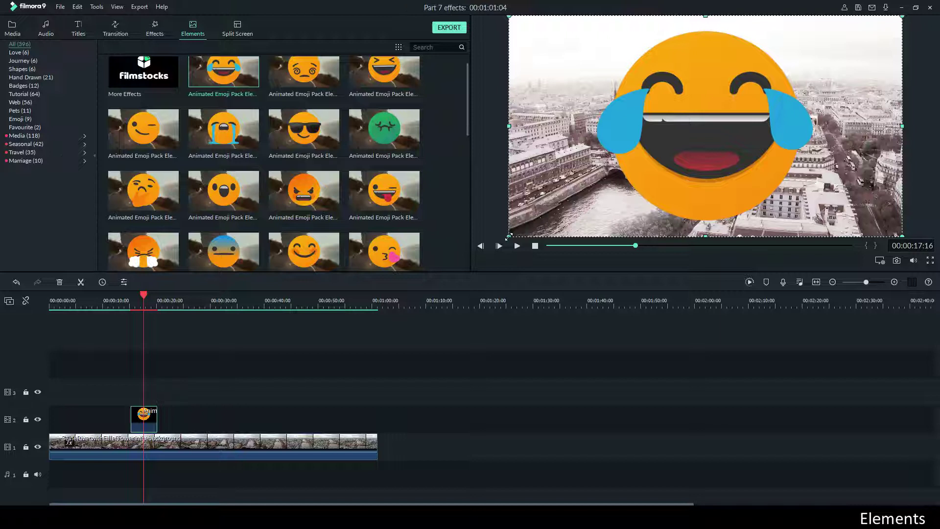
- Shrink the laughing emoji into the upper centre of the Paris shot and tilt it counter-clockwise
left_click_drag(511, 235, 585, 199)
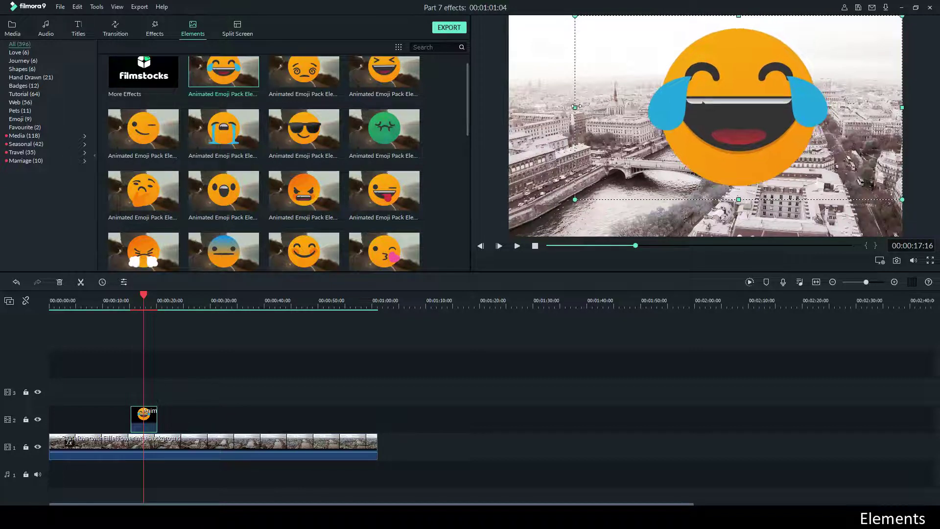
left_click_drag(576, 107, 586, 132)
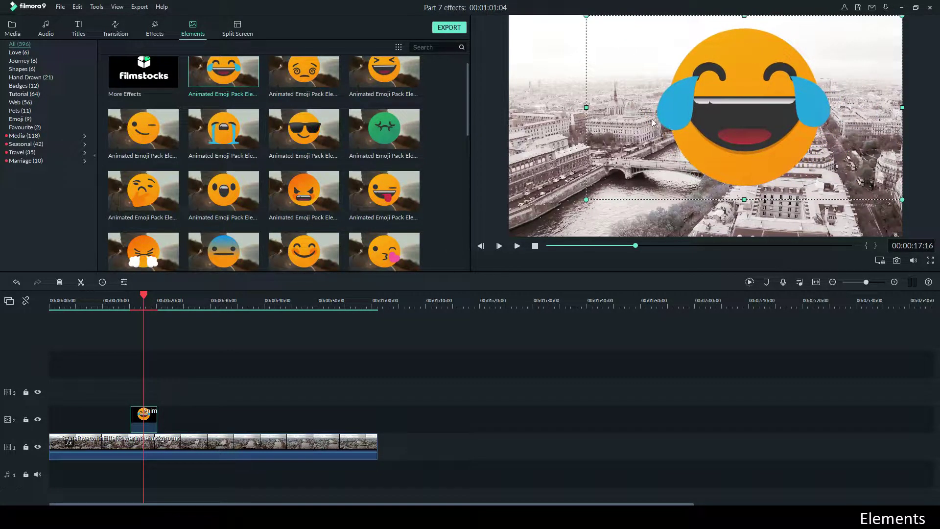
mouse_move(586, 200)
left_mouse_down()
mouse_move(698, 133)
mouse_move(653, 135)
mouse_move(593, 205)
left_mouse_up()
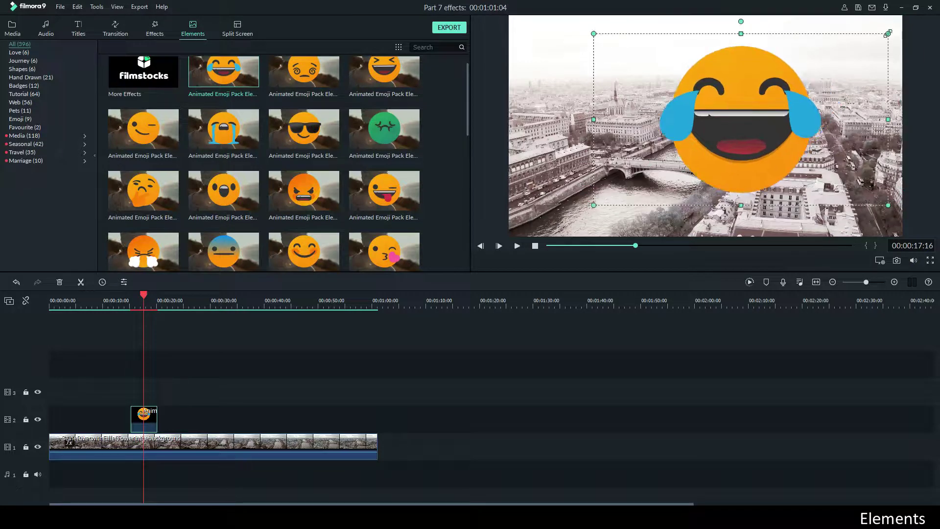
left_click_drag(887, 33, 835, 78)
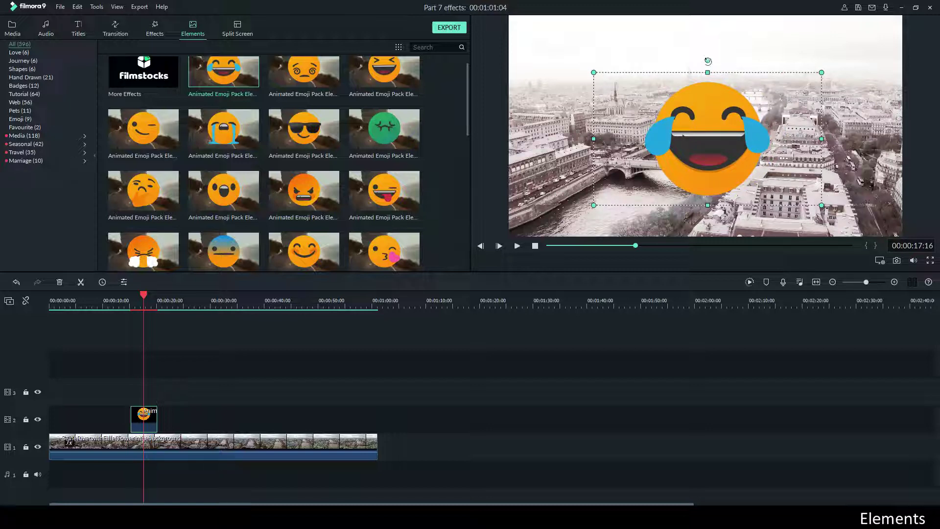
left_click_drag(708, 62, 679, 72)
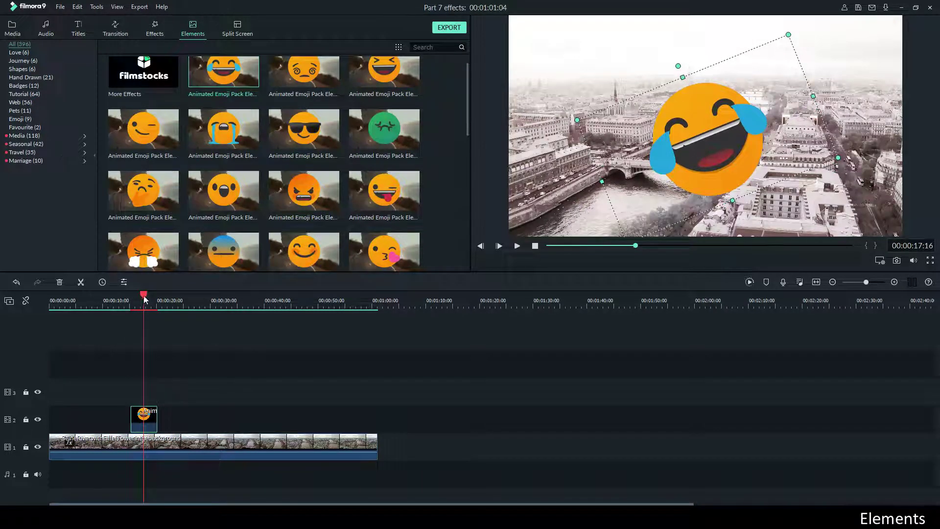
left_click_drag(143, 297, 127, 296)
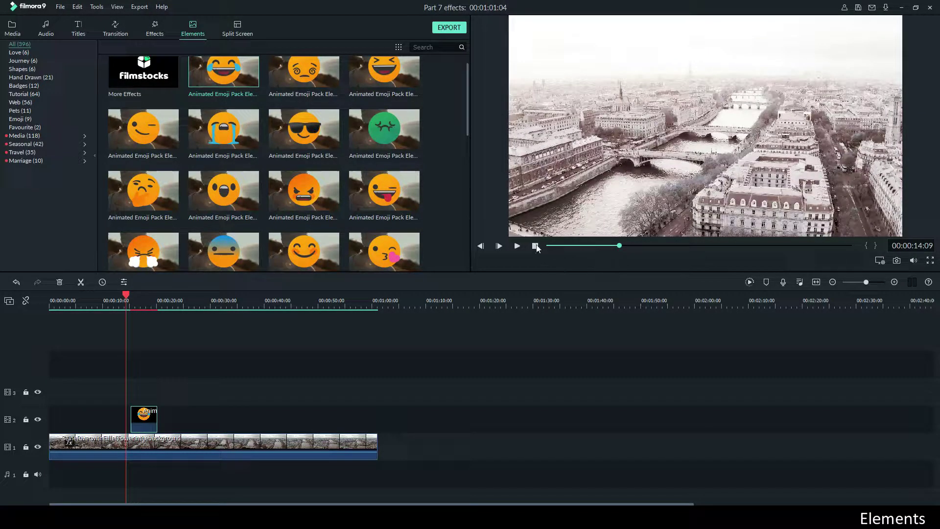
left_click(518, 246)
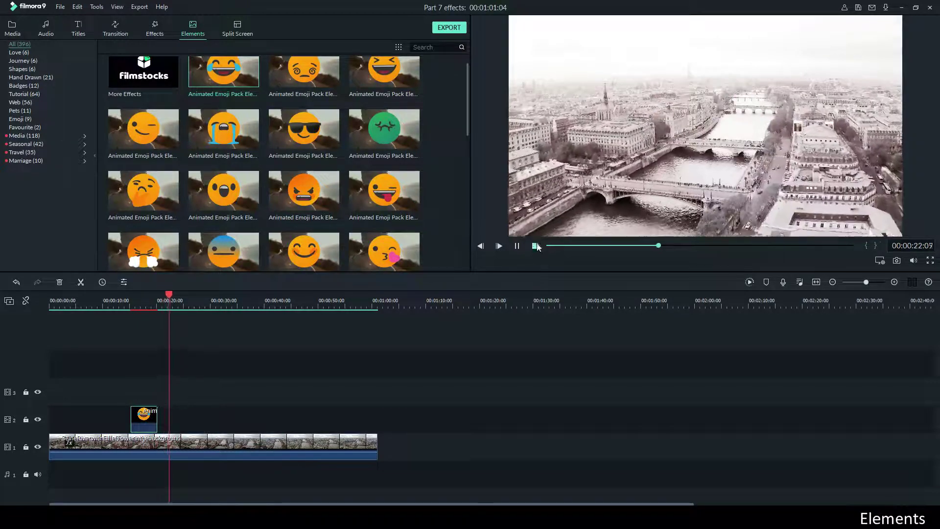
left_click(535, 245)
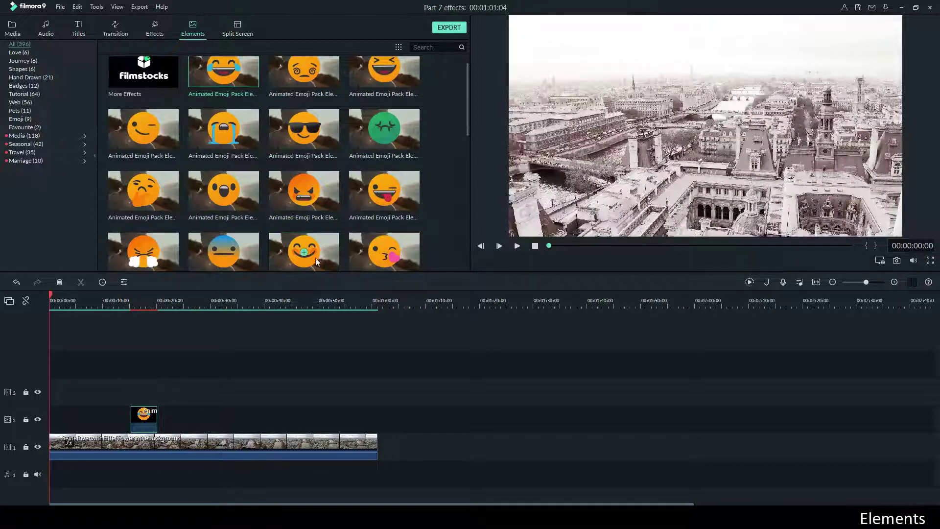
scroll(372, 158, "down", 5)
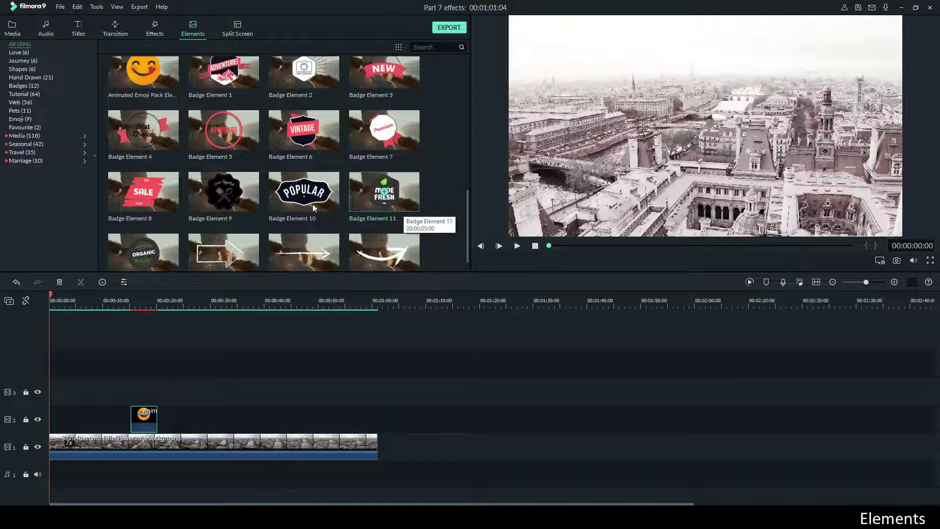
- Place Badge Element 9 (Bon Appétit) on track 2 near 26 s and preview it
left_click_drag(251, 184, 192, 420)
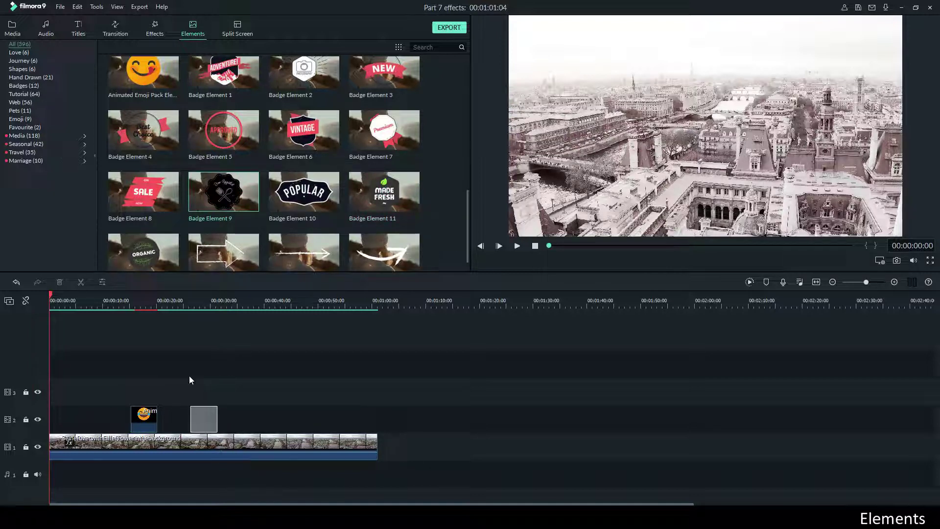
left_click(198, 304)
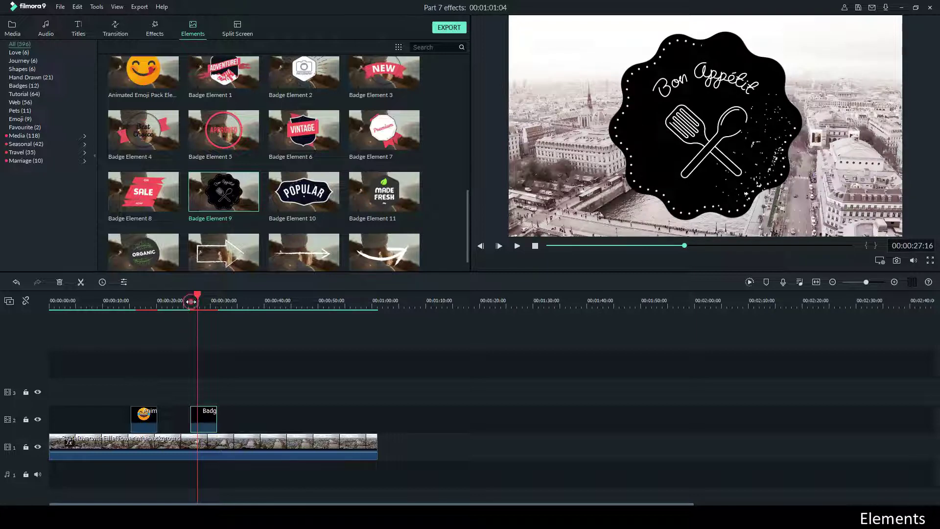
left_click(191, 305)
key("space")
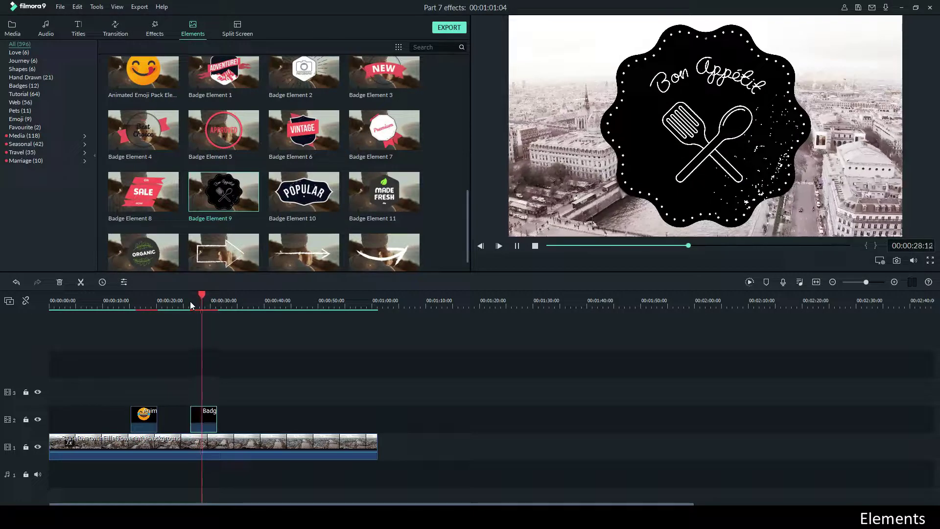
key("space")
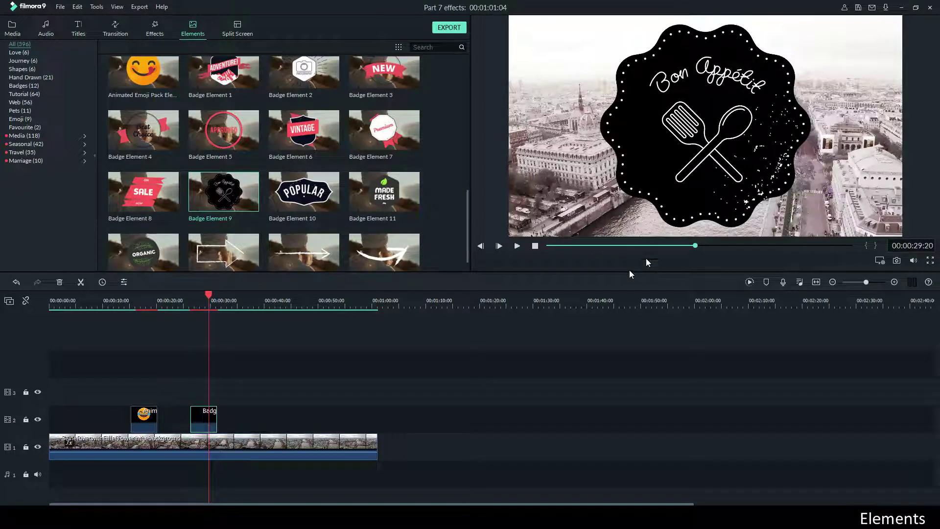
- Open the Bon Appétit badge's editing properties and confirm them with OK
double_click(716, 81)
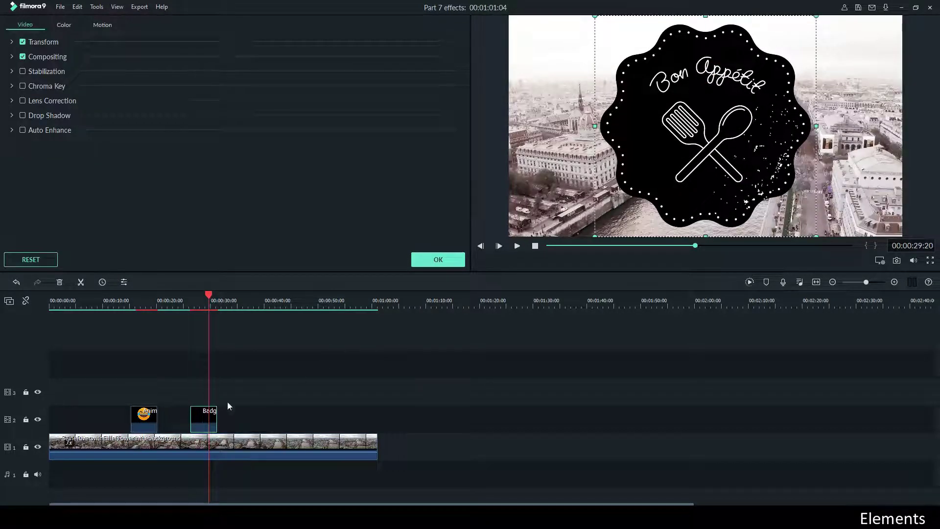
left_click(207, 420)
left_click(438, 257)
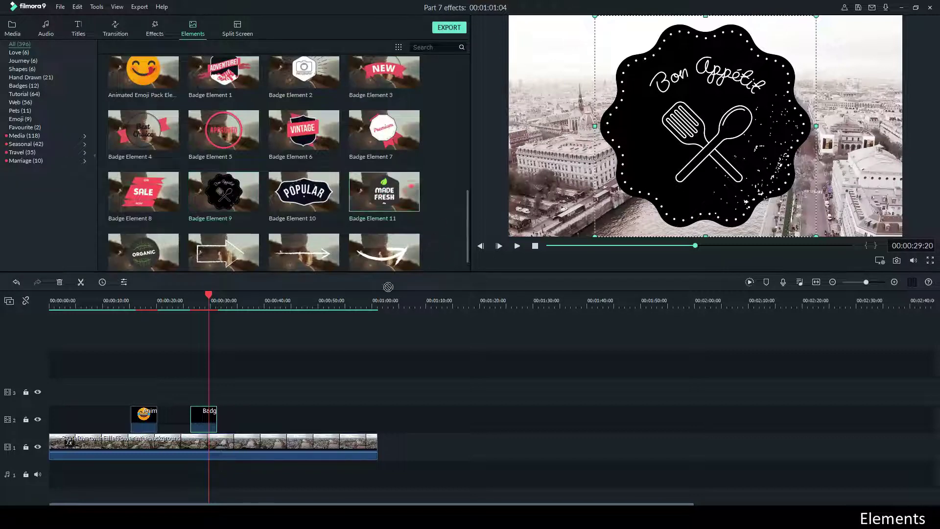
- Add Badge Element 11 (Made Fresh) to track 2 near 39 s and preview it
left_click_drag(388, 287, 267, 416)
left_click(262, 304)
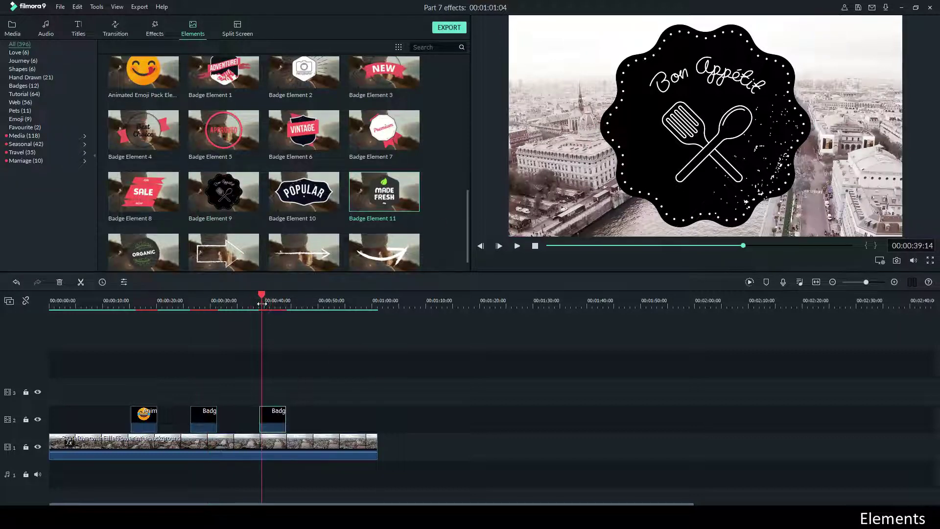
key("space")
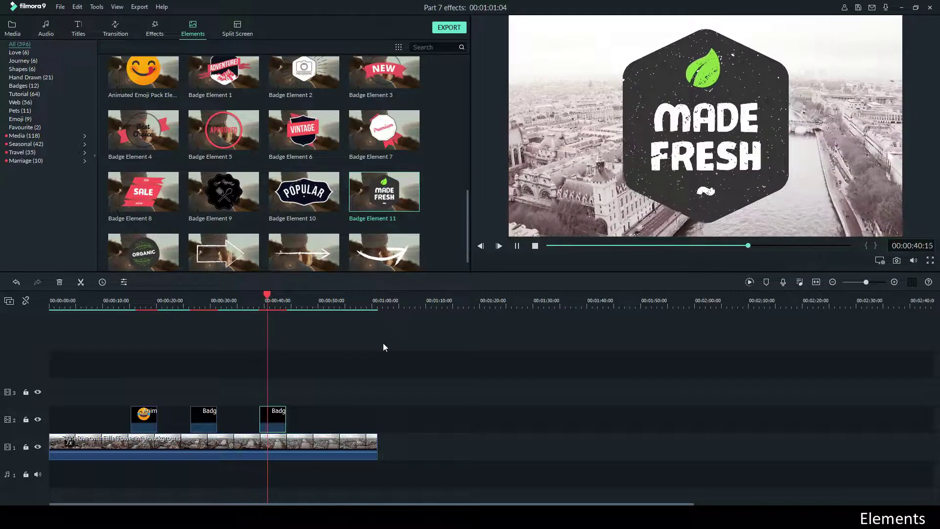
key("space")
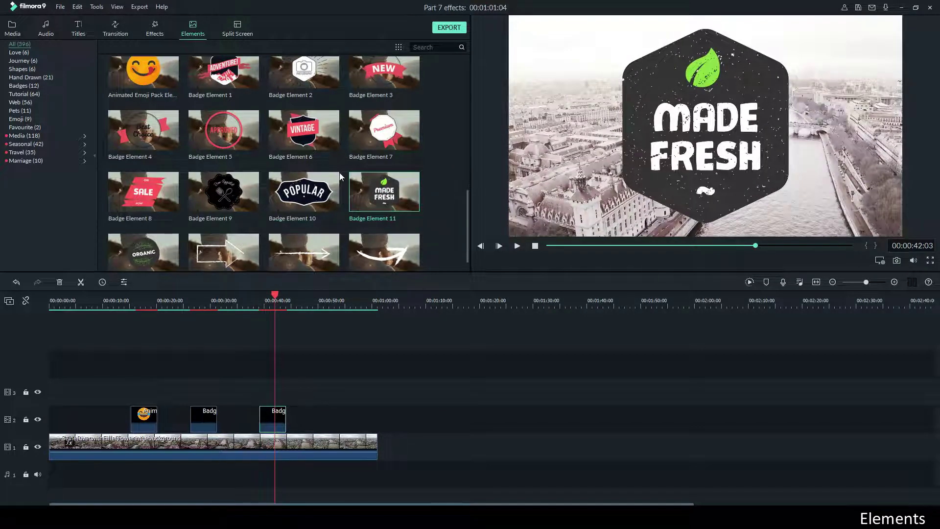
scroll(339, 172, "down", 1)
scroll(344, 166, "down", 3)
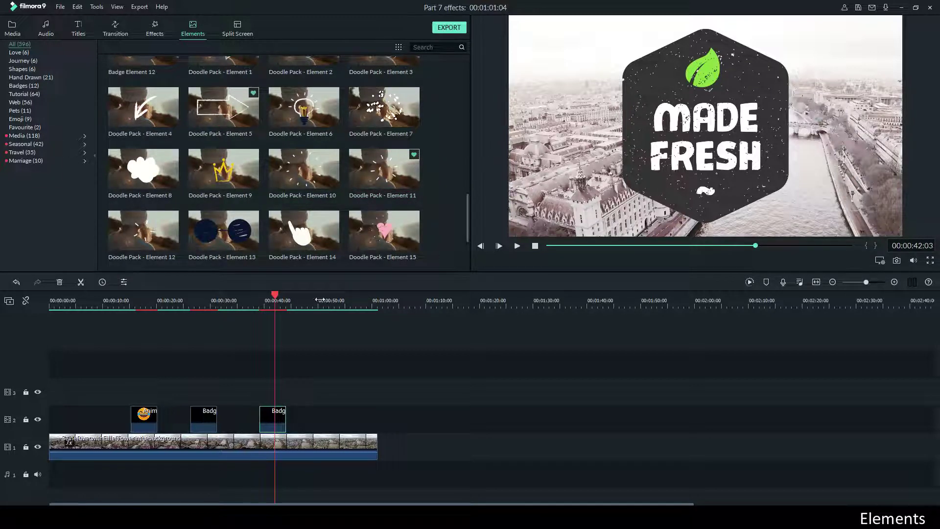
- Add the white cloud Doodle Pack - Element 8 to track 2 near 48 s, preview, then deselect
mouse_move(168, 166)
left_mouse_down()
mouse_move(314, 383)
mouse_move(318, 420)
left_mouse_up()
left_click(307, 308)
key("space")
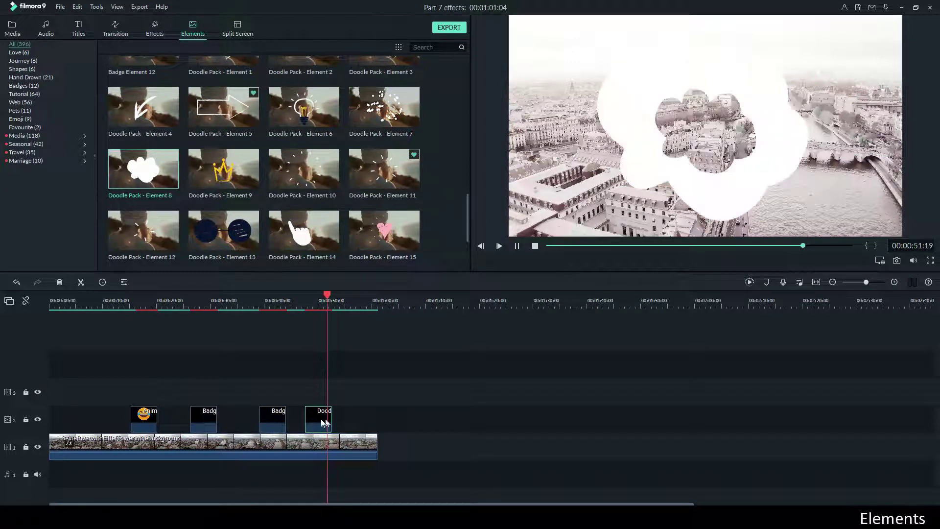
key("space")
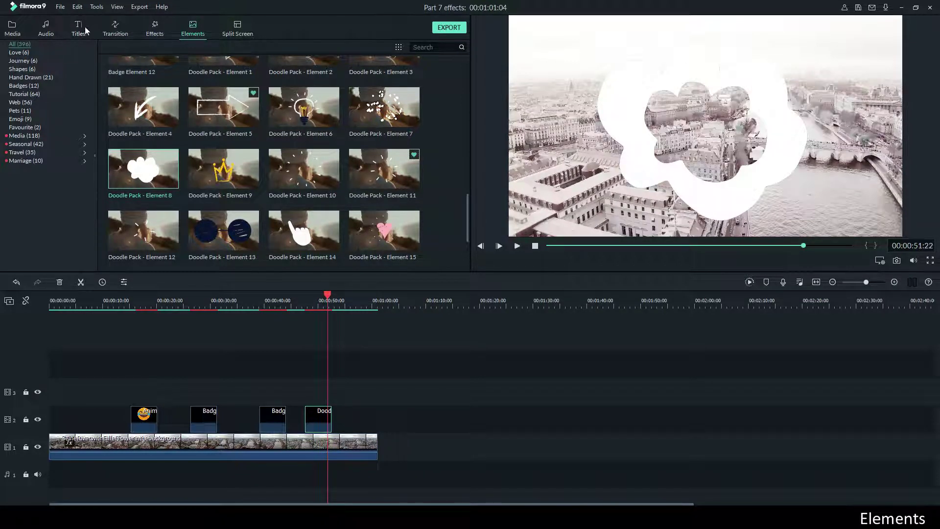
left_click(108, 381)
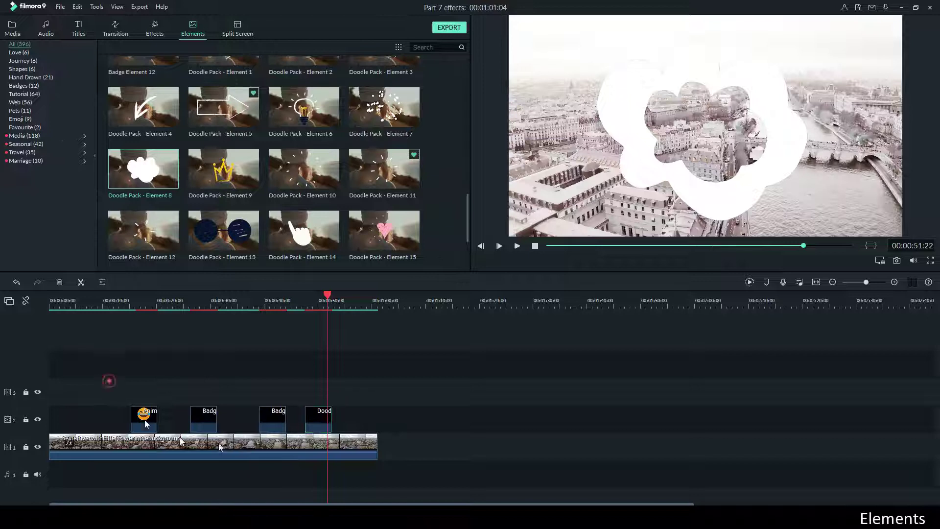
- Marquee-select the emoji, two badges and cloud doodle on track 2 and delete them
left_click_drag(219, 447, 390, 425)
key("Delete")
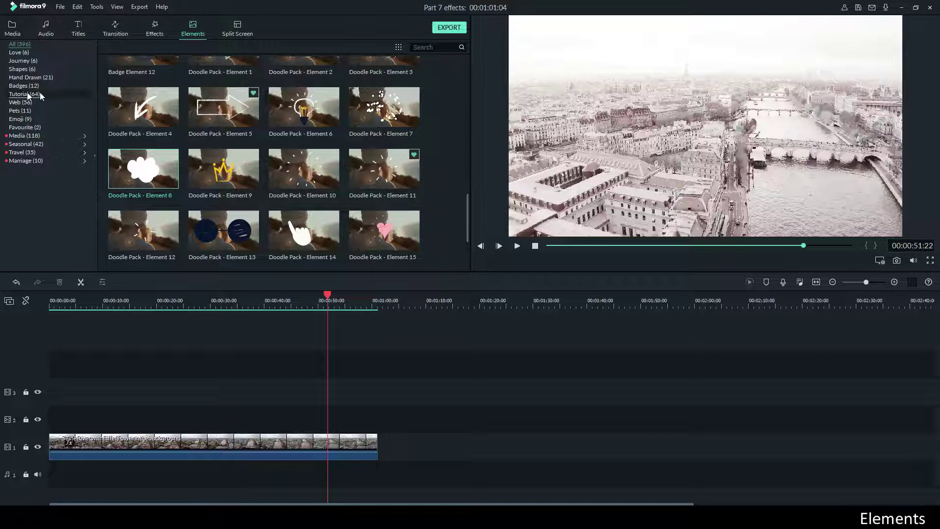
mouse_move(295, 168)
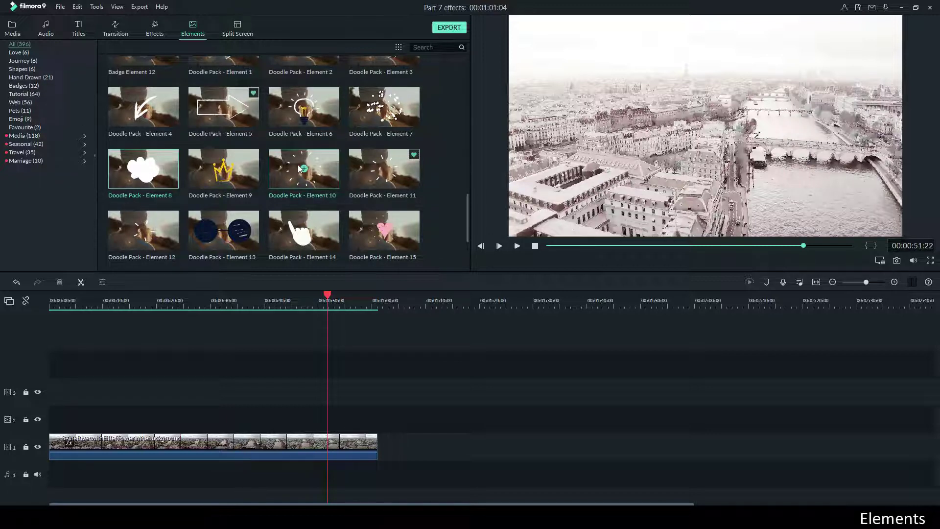
scroll(299, 168, "down", 2)
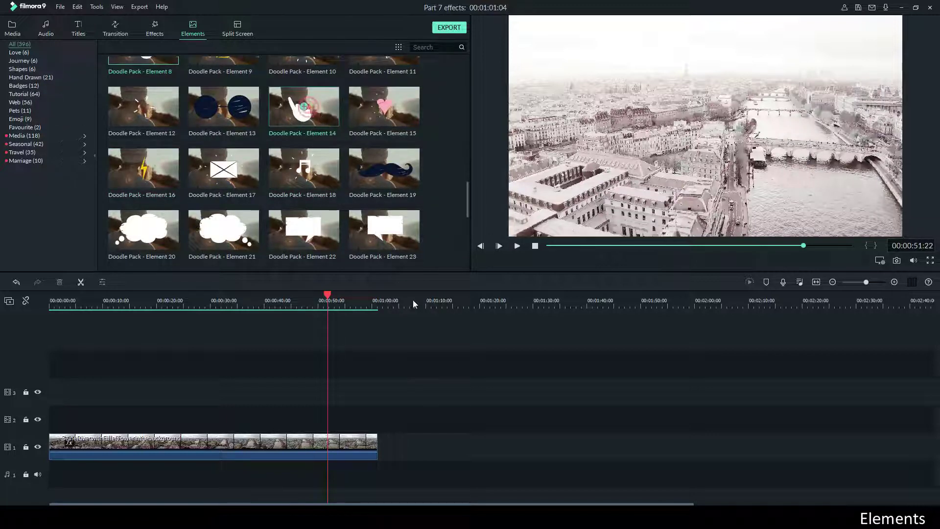
mouse_move(319, 110)
left_mouse_down()
mouse_move(191, 380)
mouse_move(185, 413)
left_mouse_up()
left_click(190, 309)
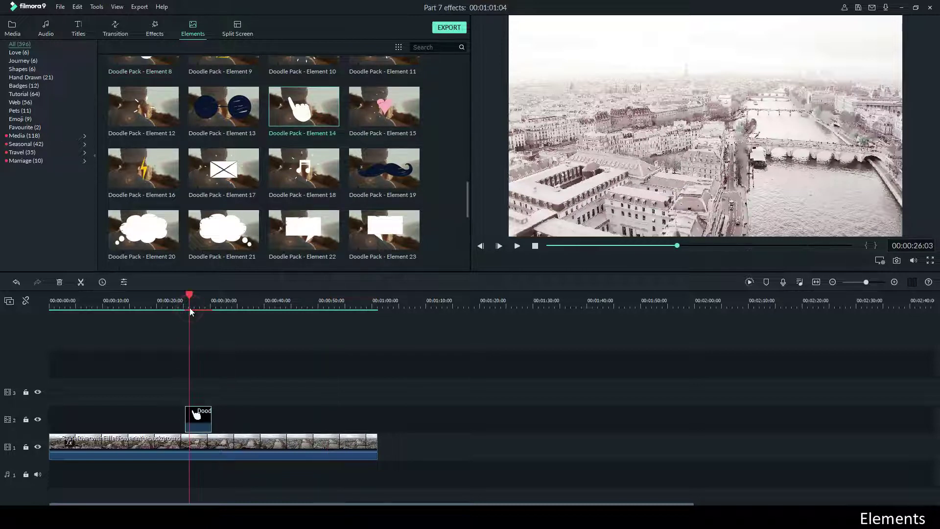
key("space")
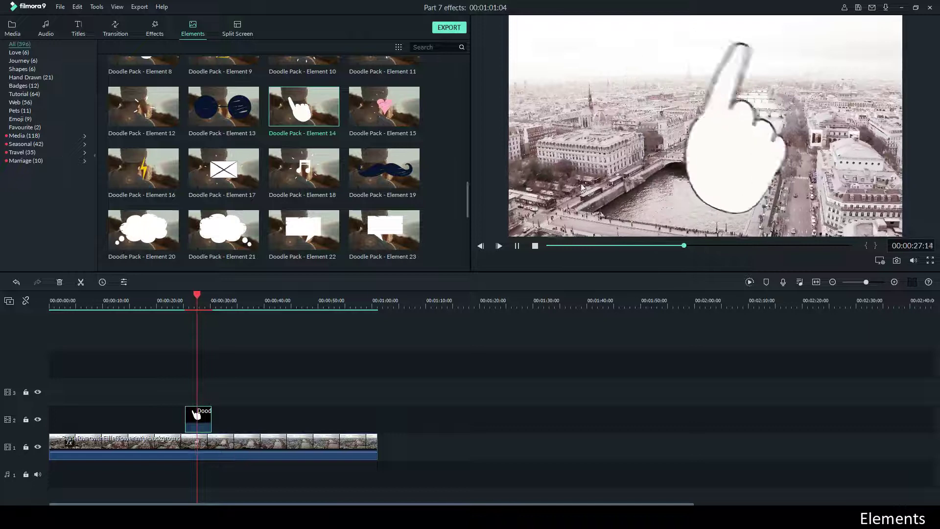
key("space")
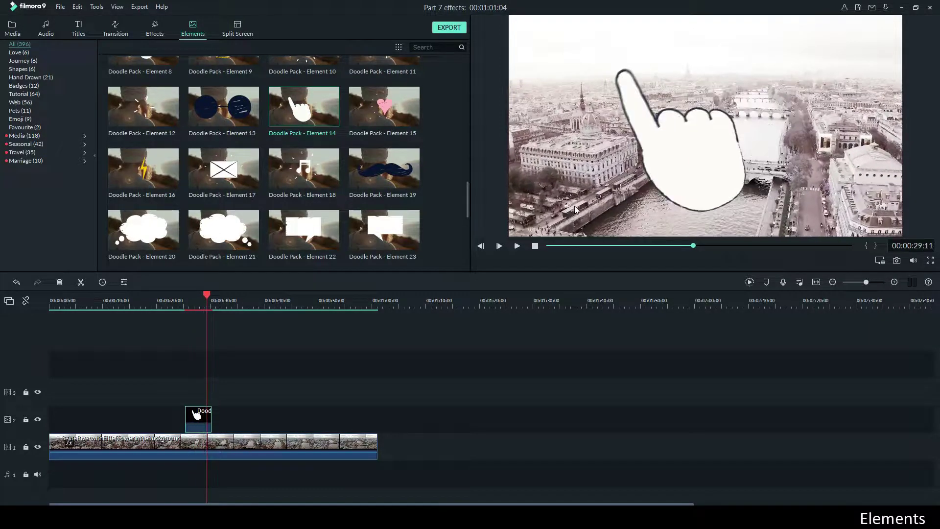
left_click(177, 304)
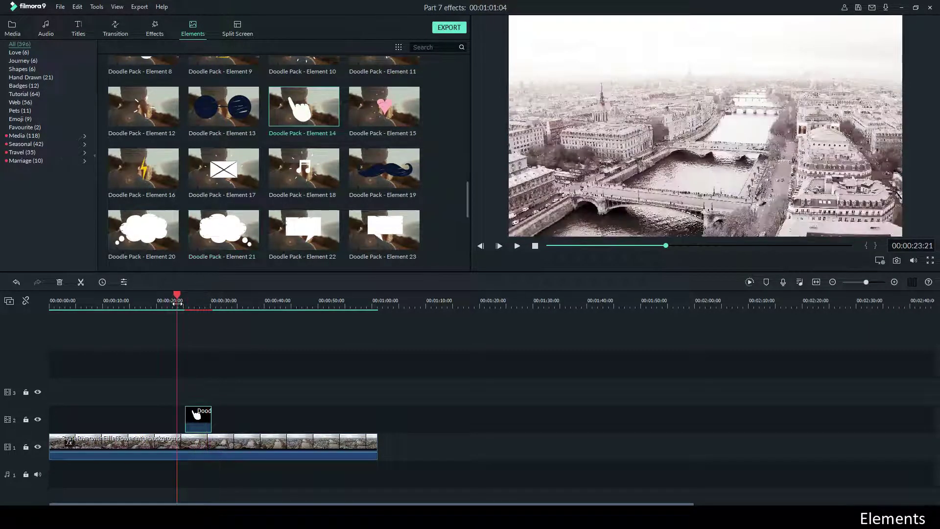
key("space")
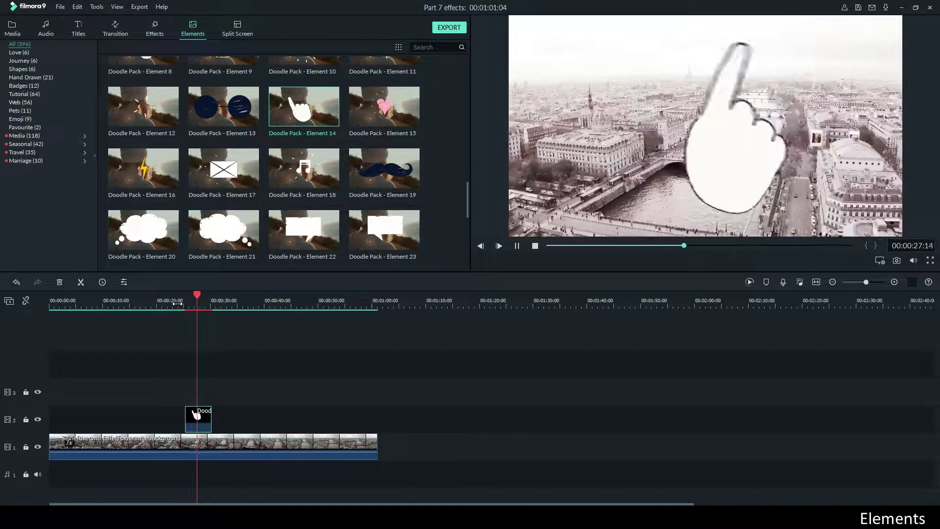
key("space")
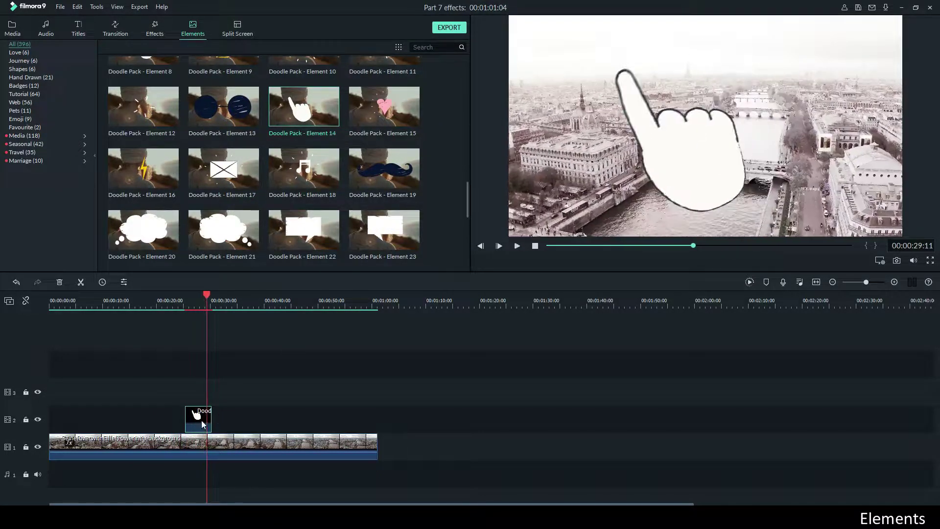
- Delete the hand doodle clip and show the Tutorial category of black and white arrows
key("Delete")
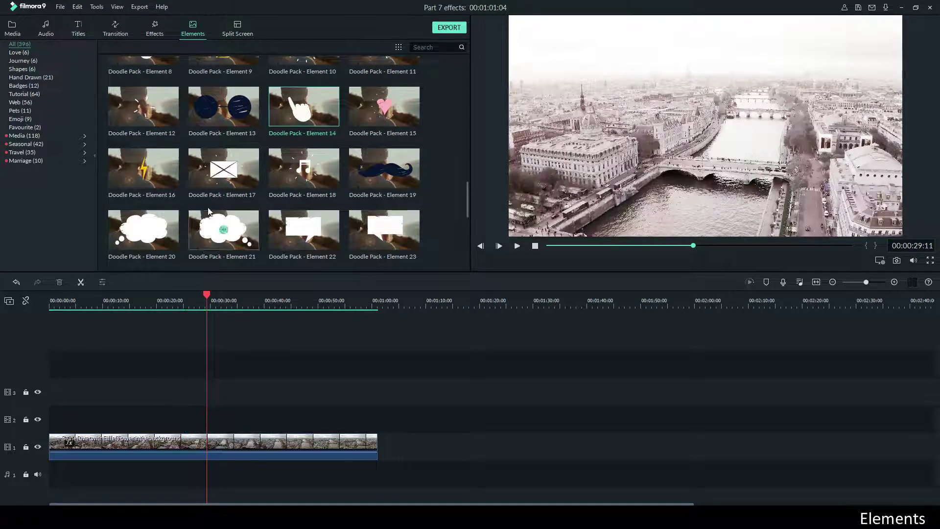
scroll(322, 165, "down", 3)
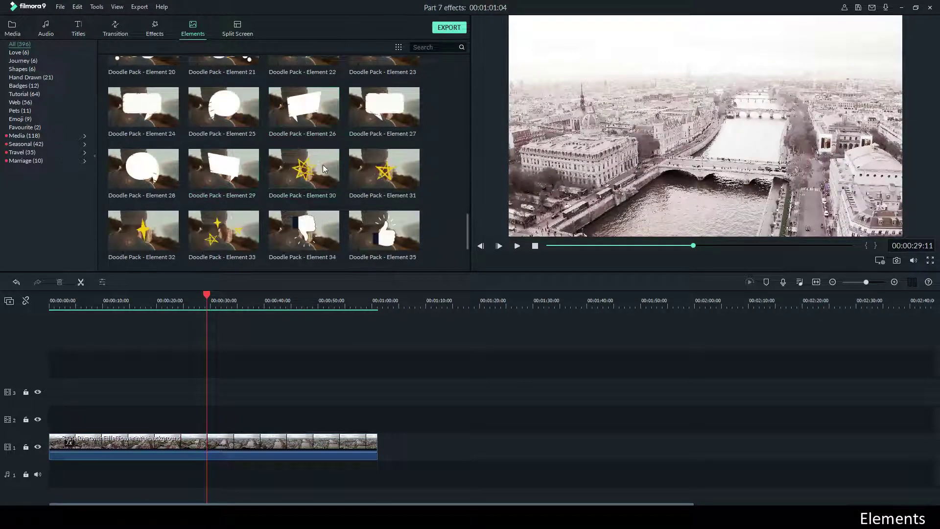
scroll(322, 166, "down", 6)
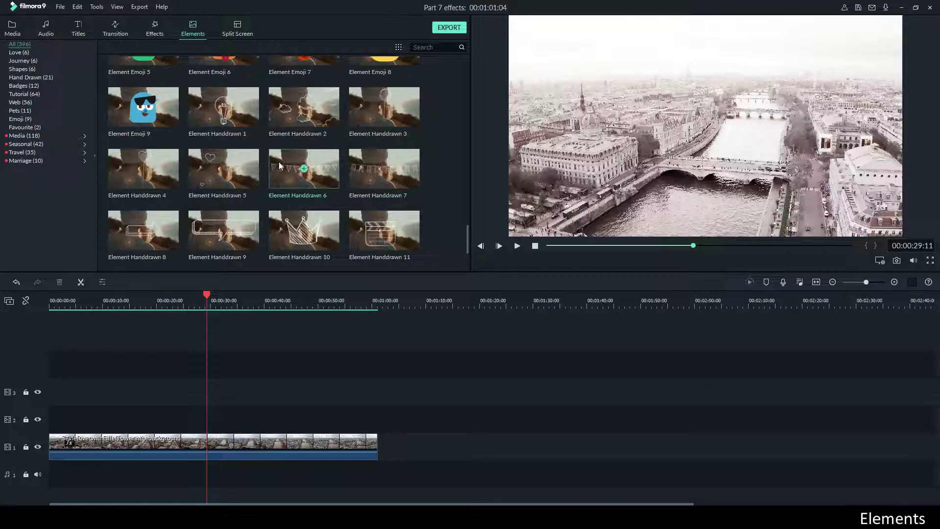
scroll(284, 162, "down", 12)
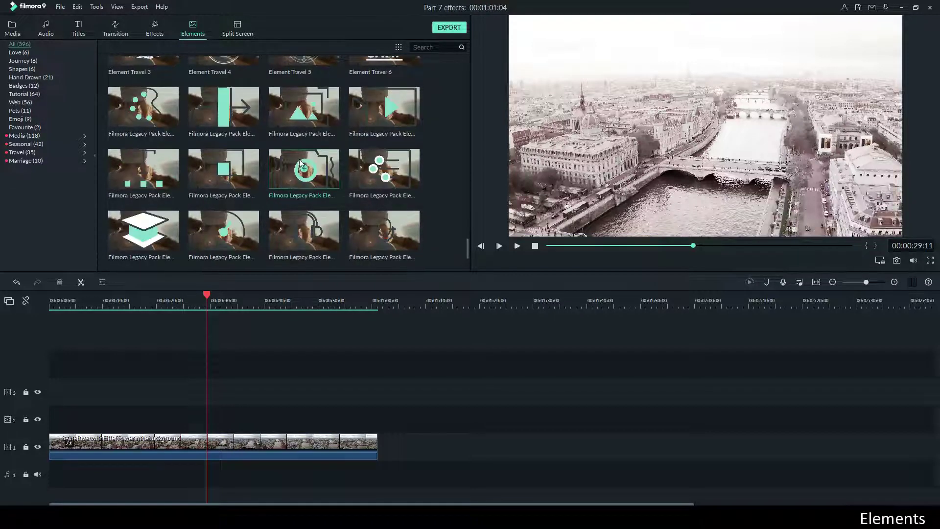
scroll(300, 164, "down", 12)
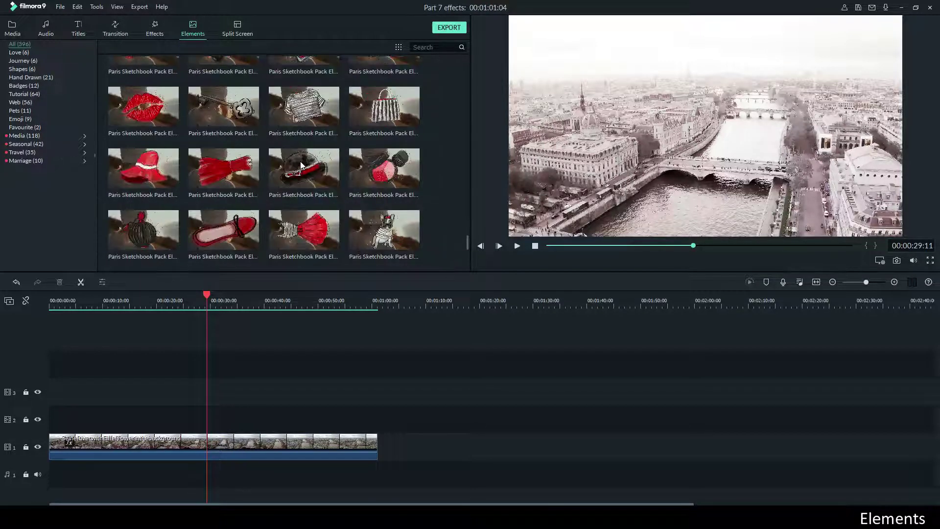
left_click(22, 93)
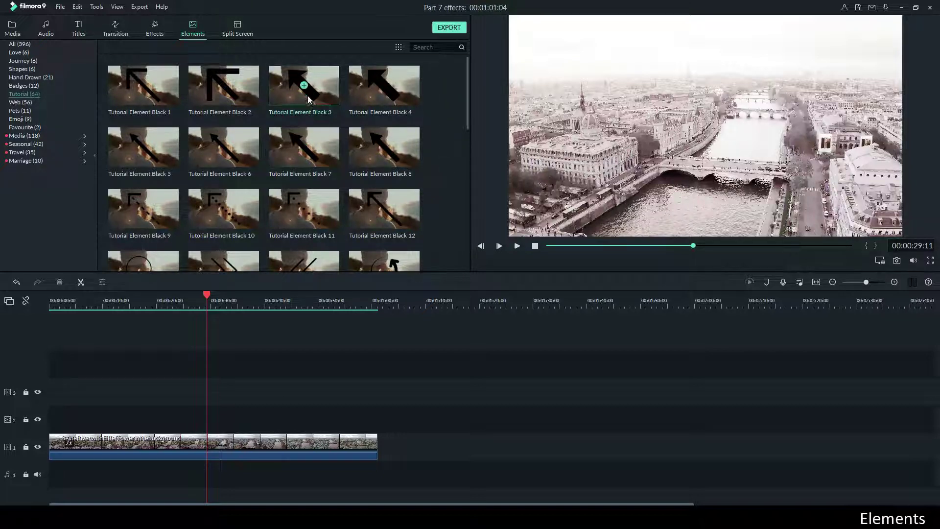
scroll(318, 137, "down", 6)
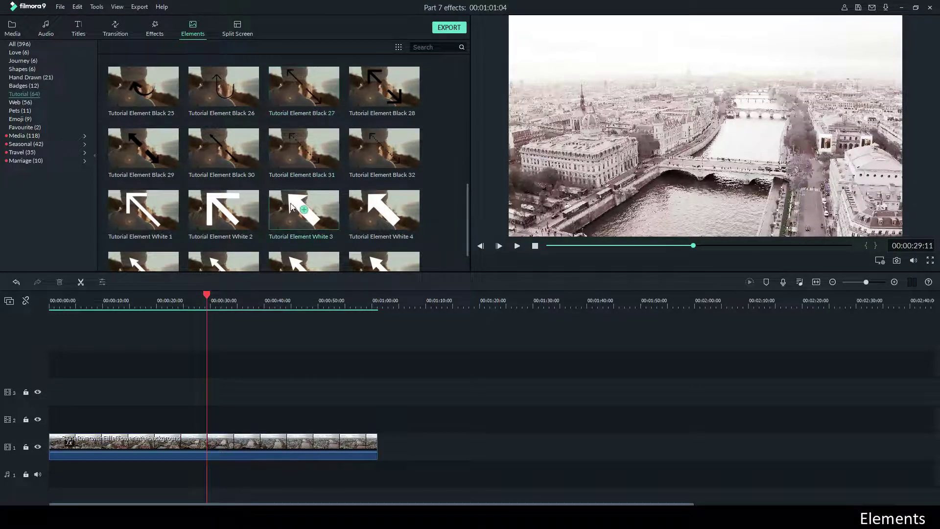
- Try Tutorial Element White 3 on track 2 near 24 s, preview it, then delete it
left_click_drag(304, 217, 187, 420)
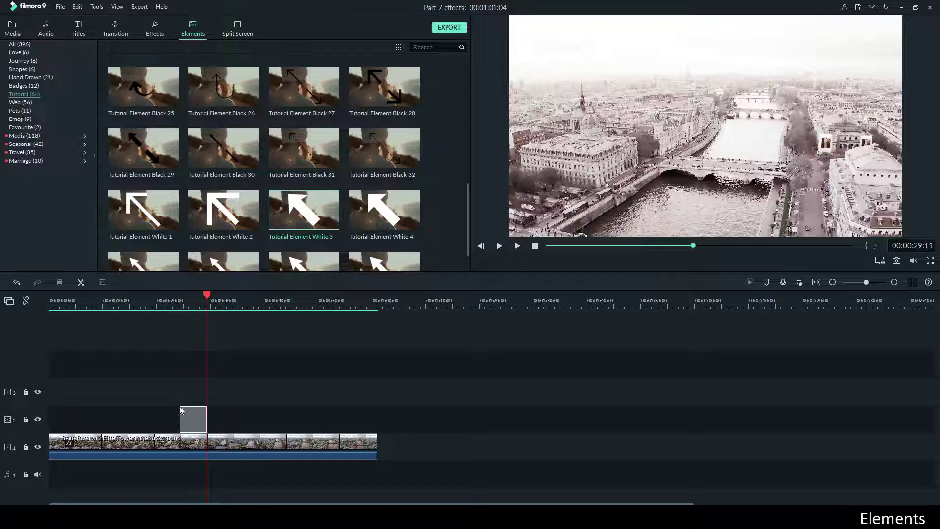
left_click(170, 304)
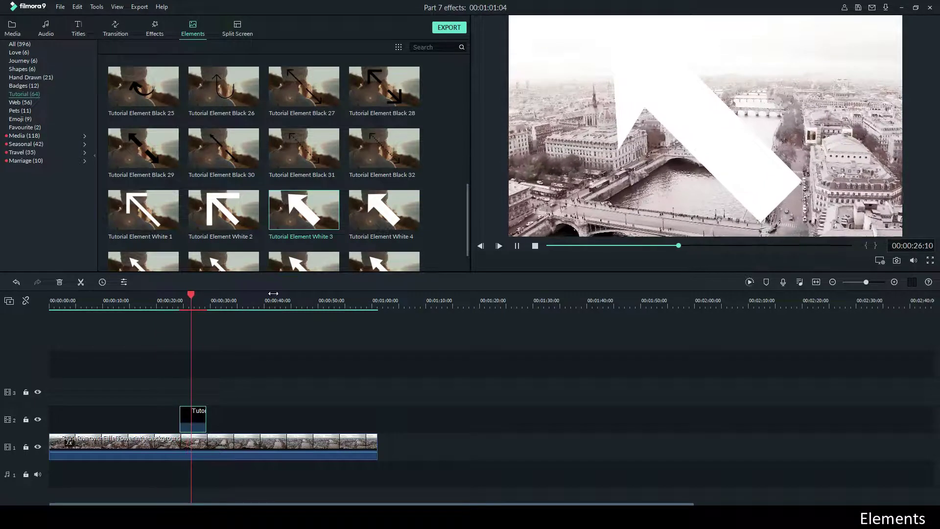
key("space")
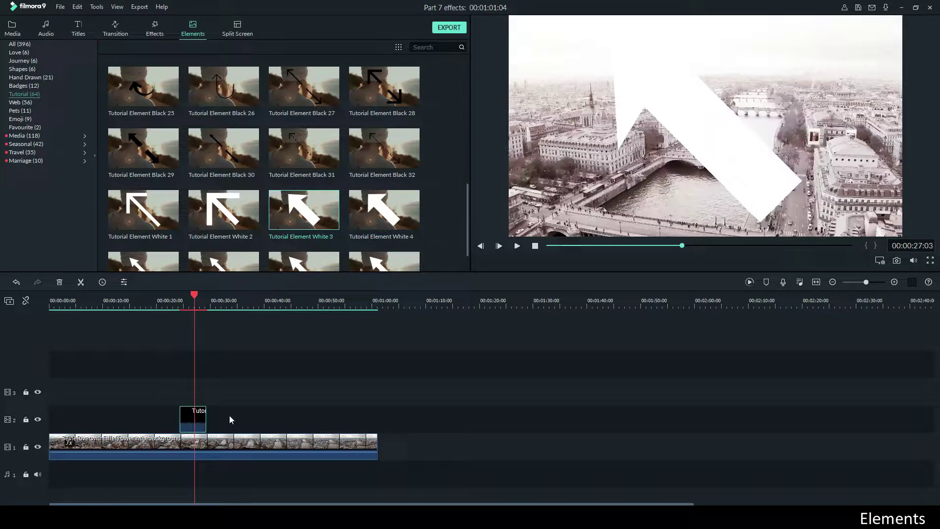
key("Delete")
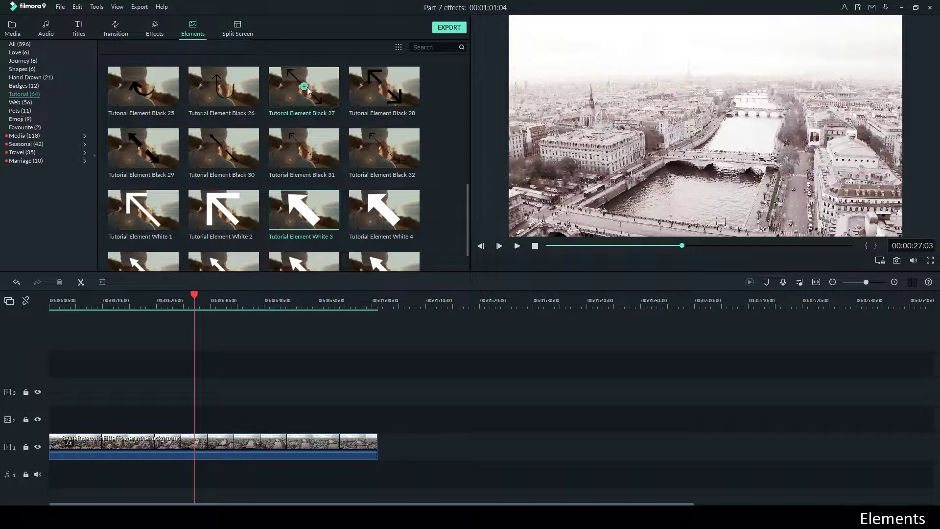
- Add the black arrow Tutorial Element Black 6 to track 2, play it, and open its video settings
scroll(322, 133, "up", 6)
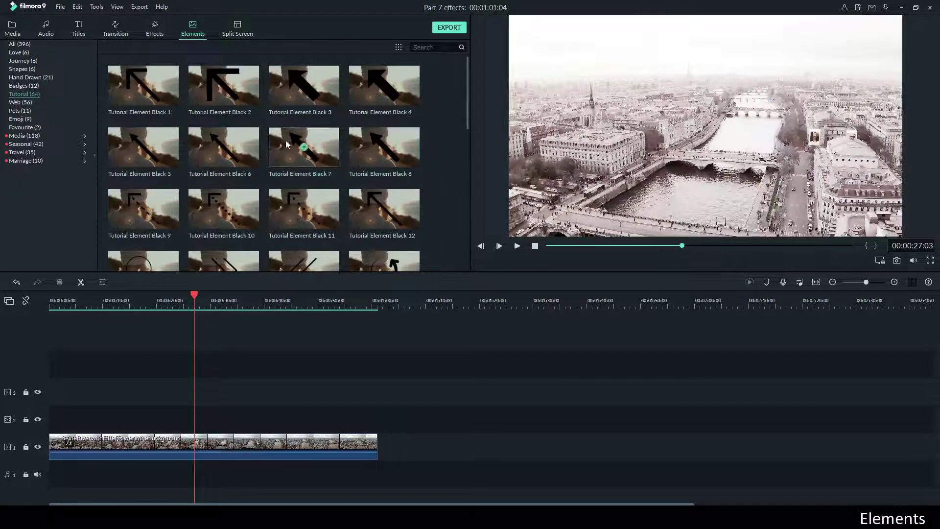
left_click_drag(296, 288, 195, 411)
key("space")
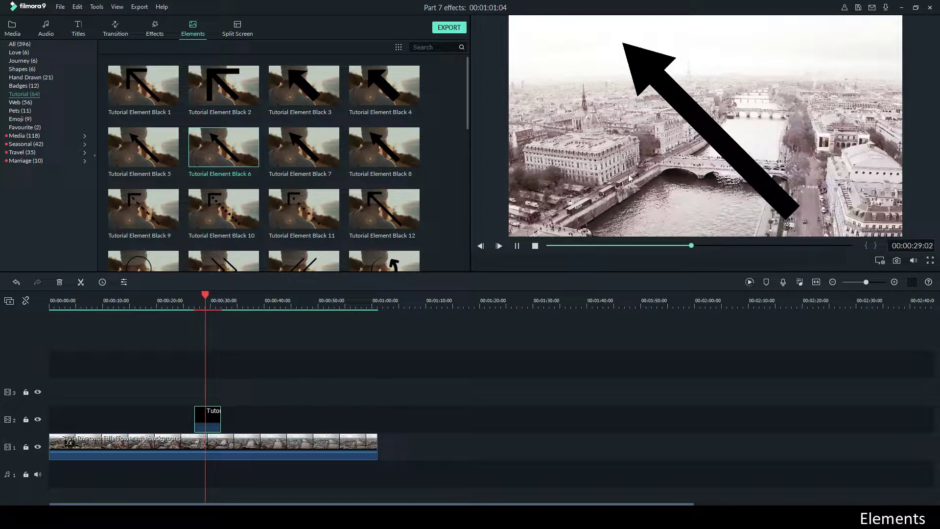
double_click(704, 143)
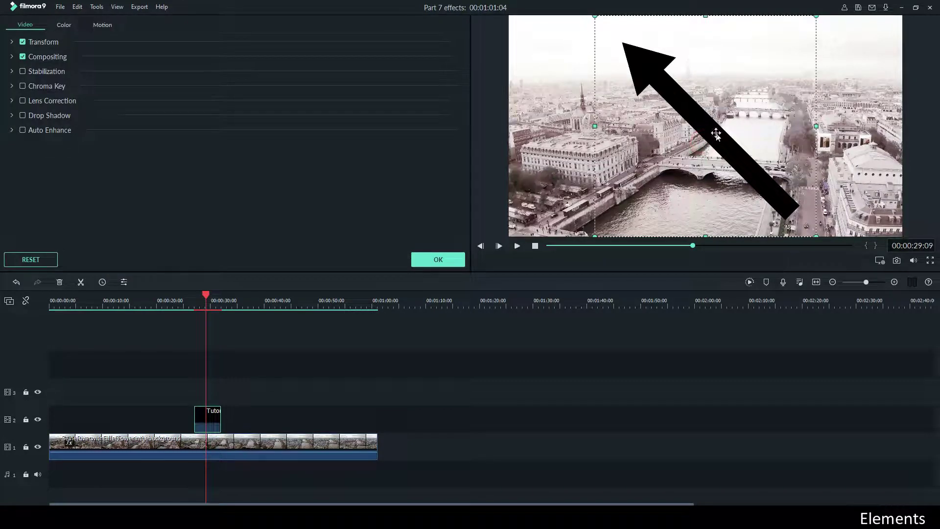
- Shrink the black arrow and rotate it to point down-right toward the right bank
left_click(716, 133)
left_click_drag(595, 15, 651, 63)
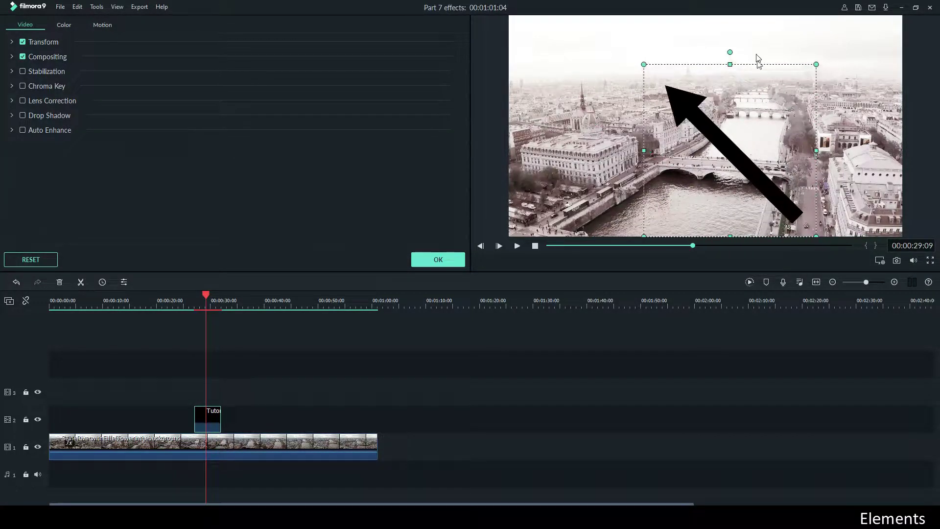
left_click_drag(730, 50, 731, 193)
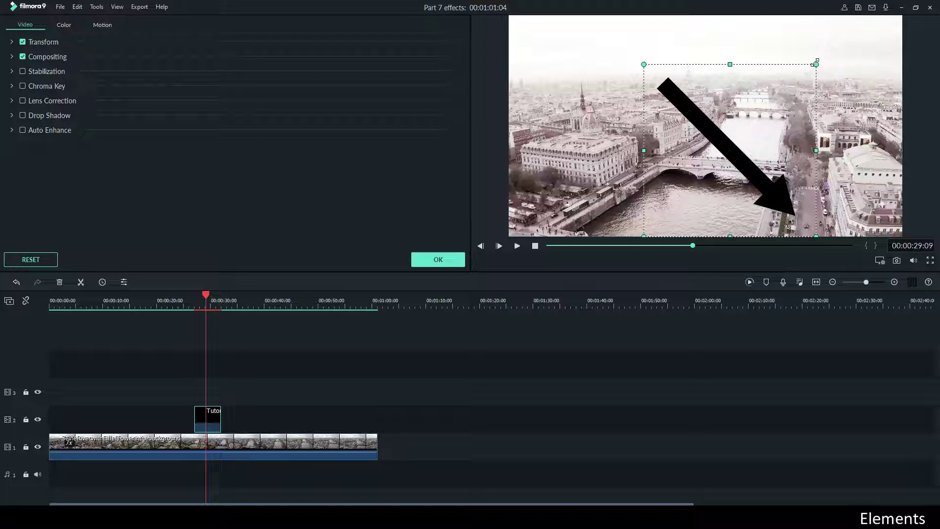
- Make the arrow smaller, point it straight down, and move it onto the right-bank street
left_click_drag(812, 70, 694, 164)
mouse_move(689, 221)
left_mouse_down()
mouse_move(671, 218)
mouse_move(685, 224)
left_mouse_up()
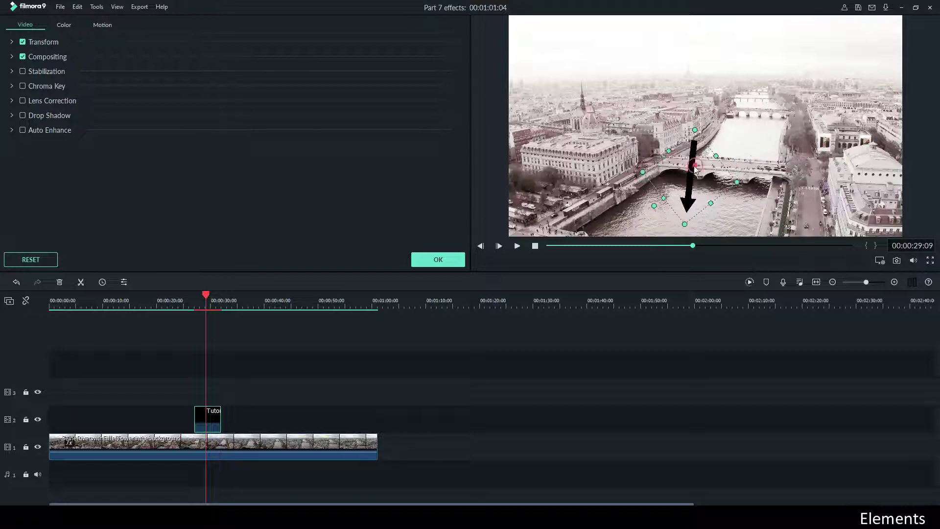
left_click_drag(702, 177, 823, 175)
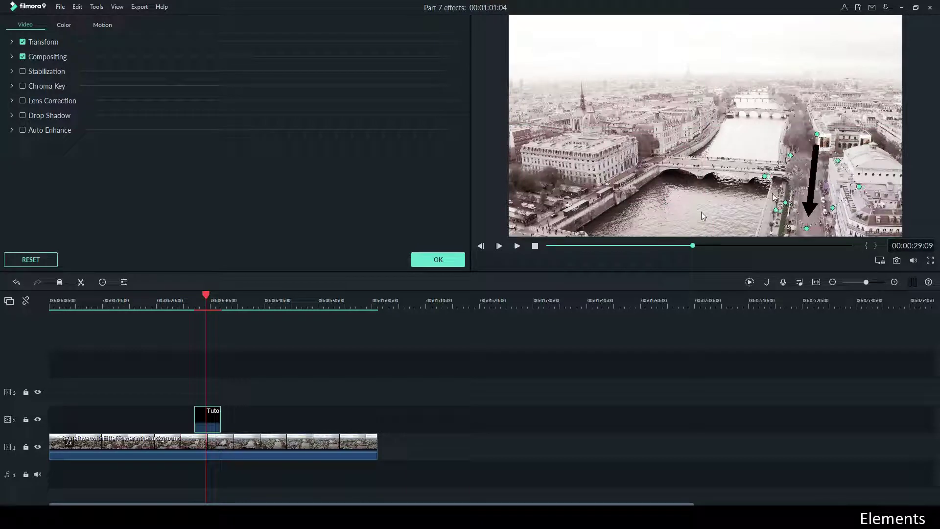
- Preview the repositioned arrow by playing back from about 25 seconds
left_click(186, 301)
key("space")
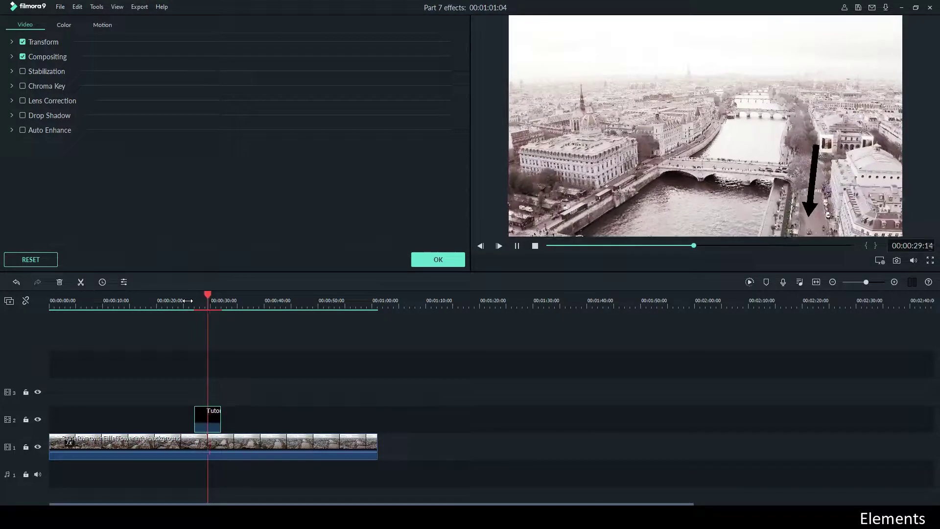
key("space")
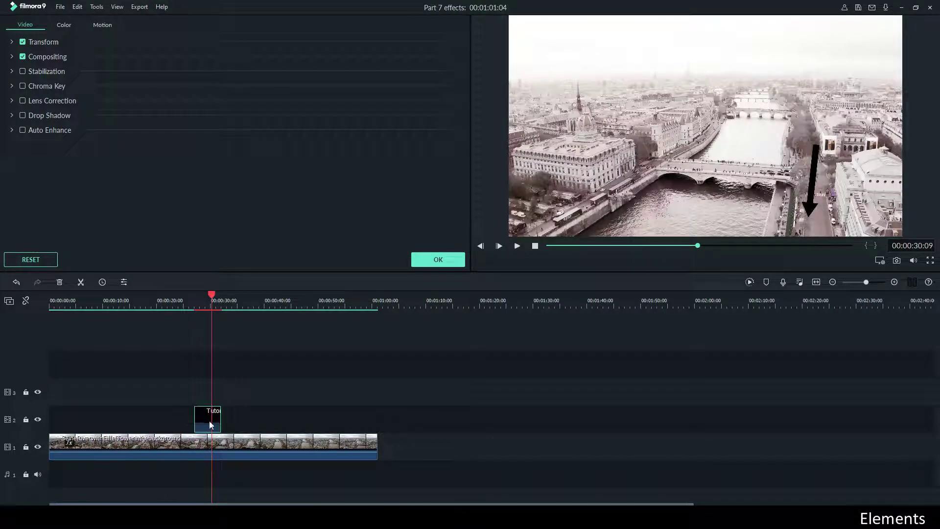
- Delete the arrow element clip and browse to the Hand Drawn element category
key("Delete")
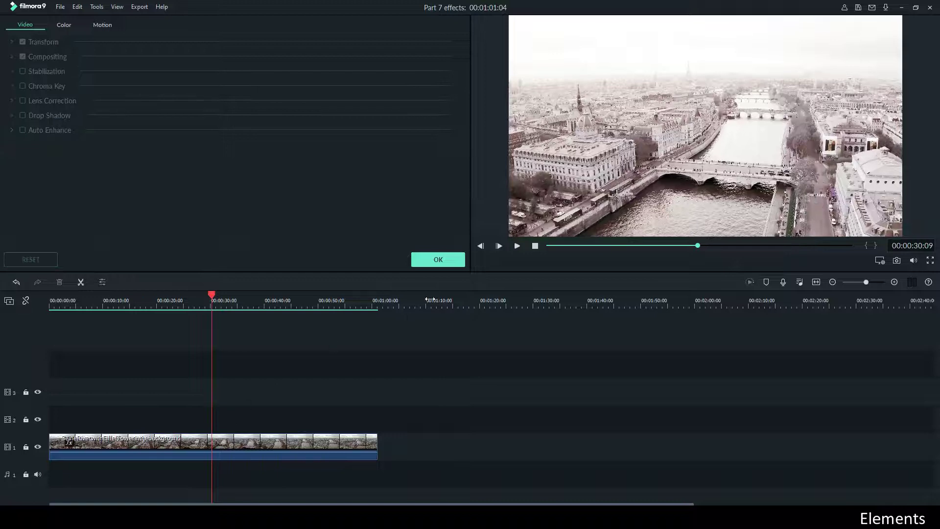
left_click(443, 260)
scroll(431, 164, "down", 6)
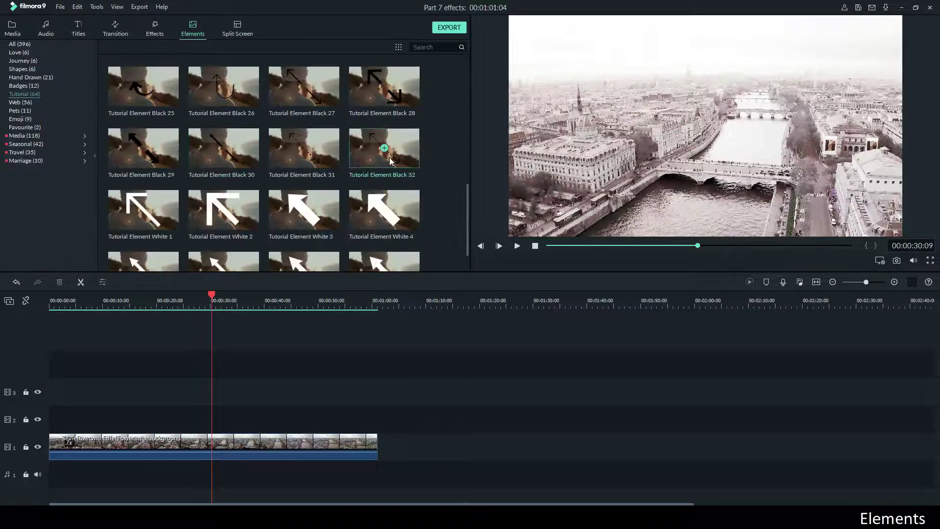
scroll(393, 157, "down", 5)
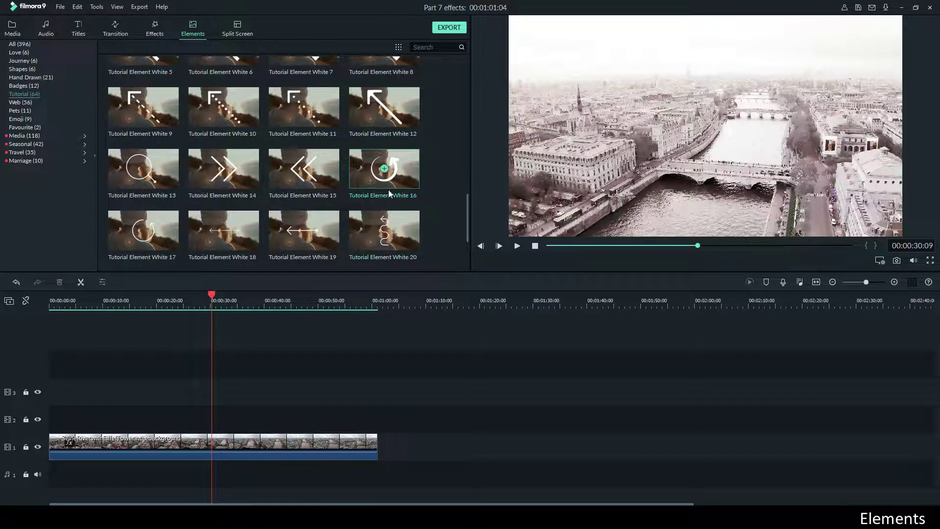
scroll(355, 191, "down", 5)
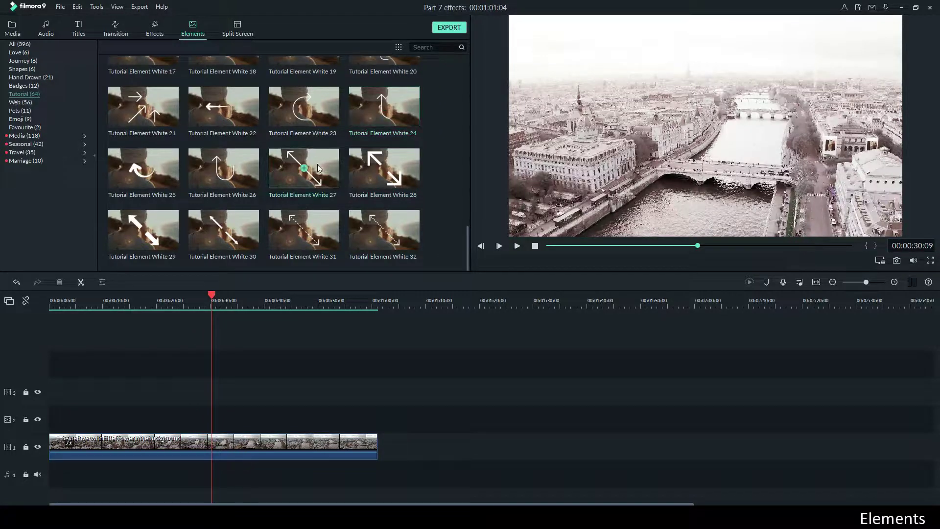
left_click(24, 69)
left_click(24, 79)
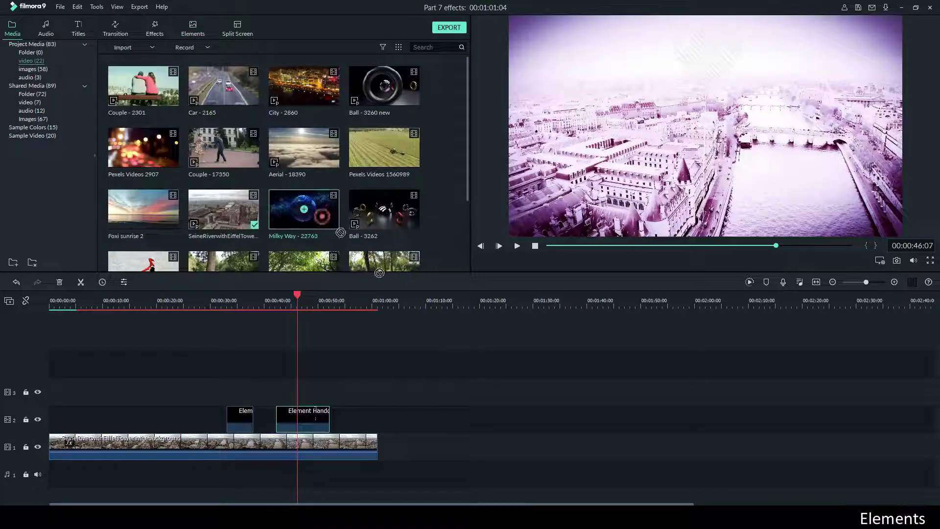
- Add the Milky Way clip after Paris on track 1 with the heart element above it
left_click_drag(303, 209, 417, 447)
left_click_drag(319, 432, 466, 422)
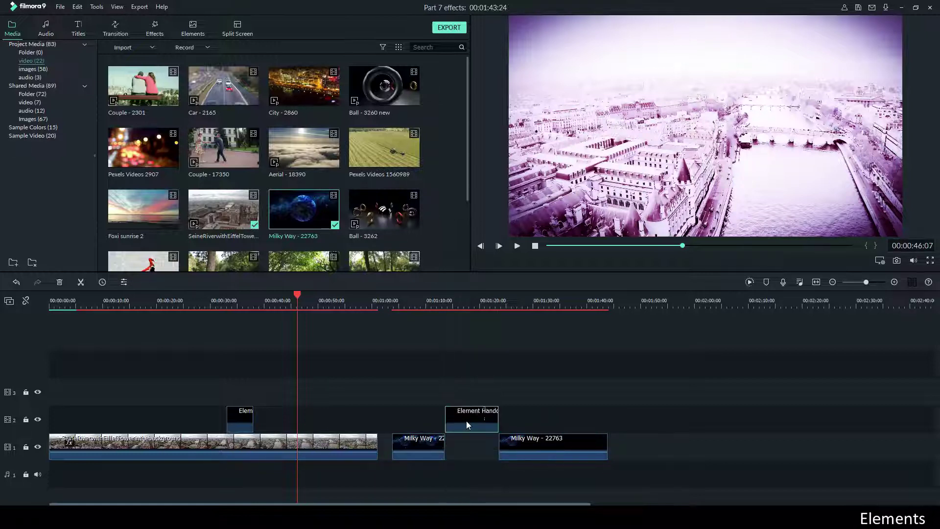
key("ctrl+z")
key("ctrl+z")
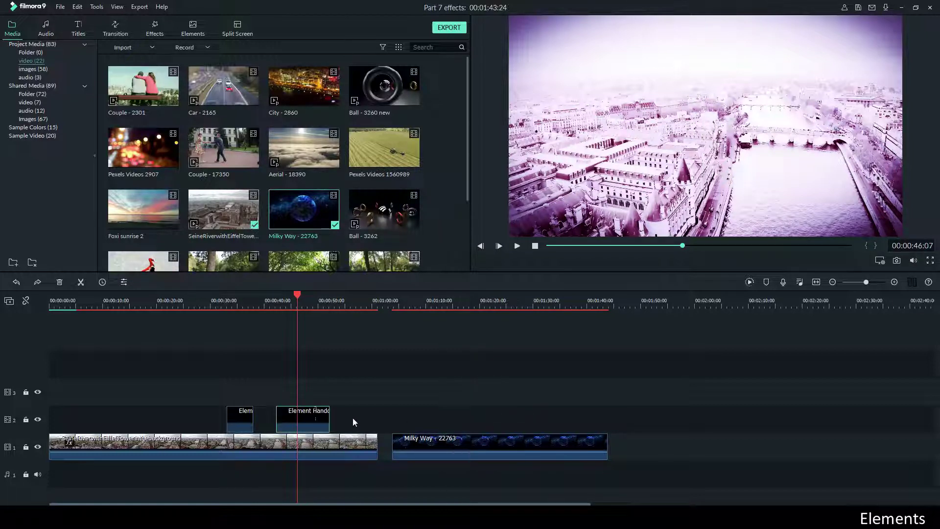
left_click_drag(326, 420, 528, 419)
left_click(486, 300)
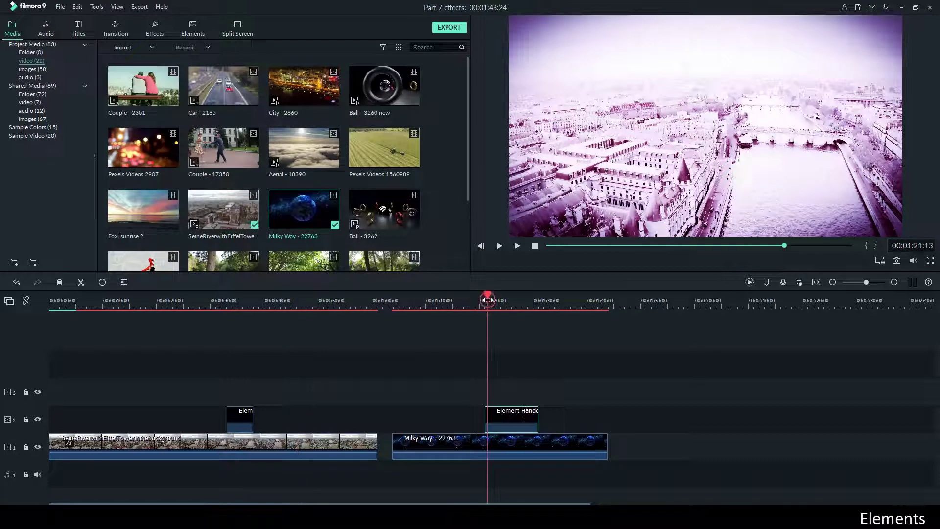
- Preview the heart balloon over the Milky Way clip and return to the Elements library
key("space")
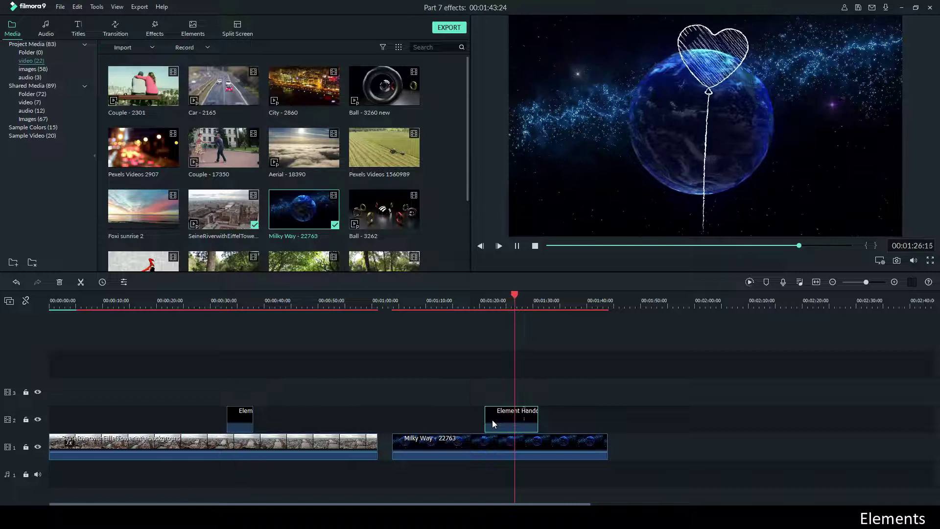
left_click(193, 25)
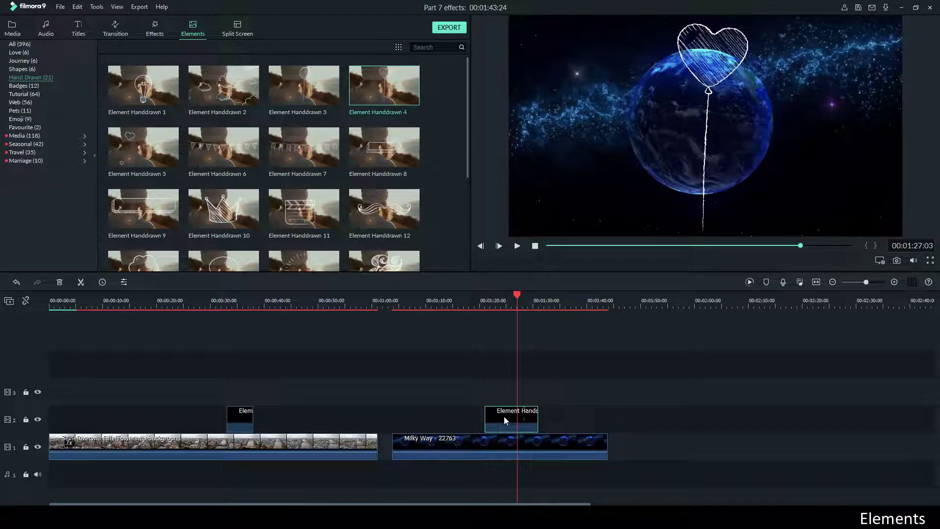
left_click(440, 445)
- Add the Element Handdrawn 7 bunting to track 2 at about 1:33 and preview it
left_click(331, 162)
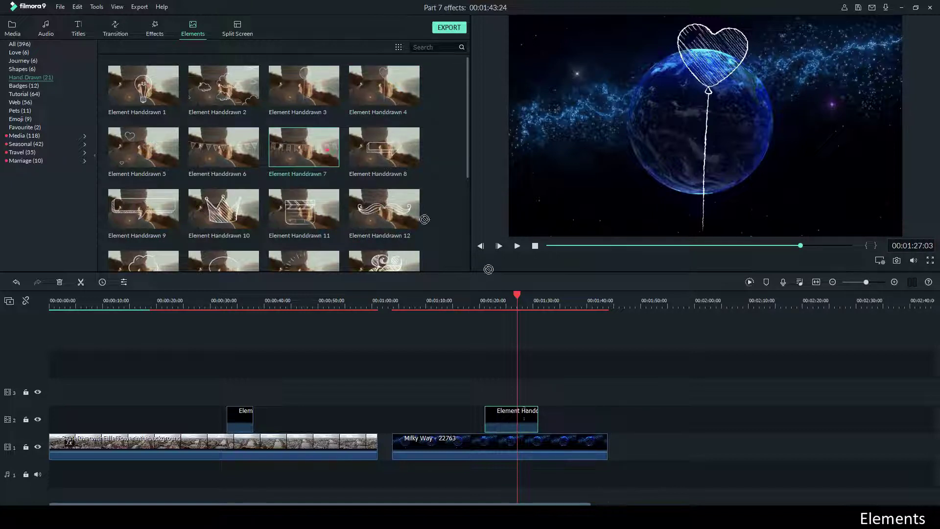
left_click_drag(488, 269, 551, 394)
left_click(576, 302)
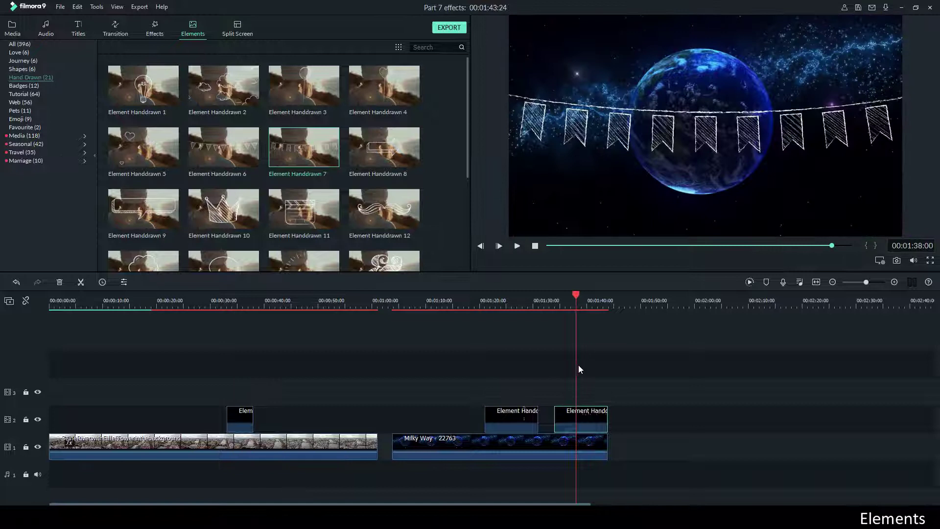
key("space")
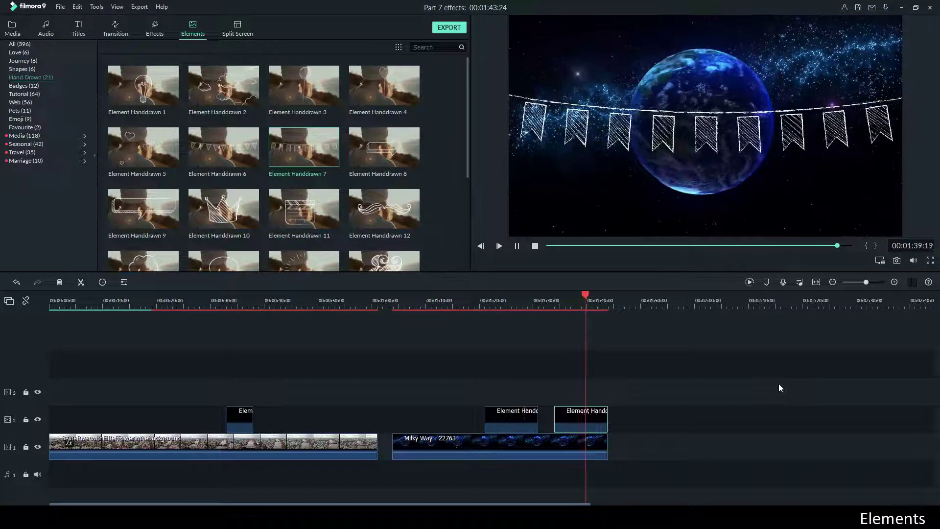
key("space")
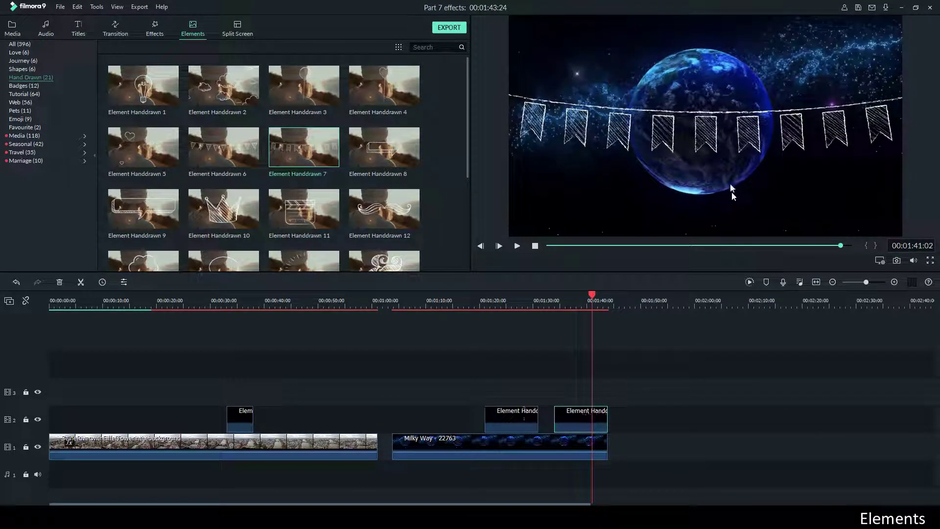
- Move the bunting to the top of the frame and check its entrance from 1:32
left_click(726, 145)
left_click_drag(726, 145, 720, 53)
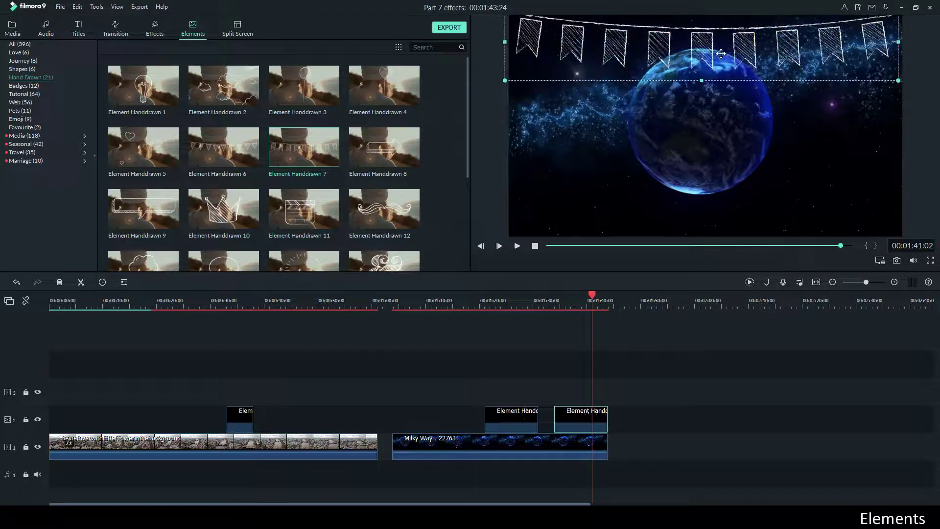
left_click(556, 296)
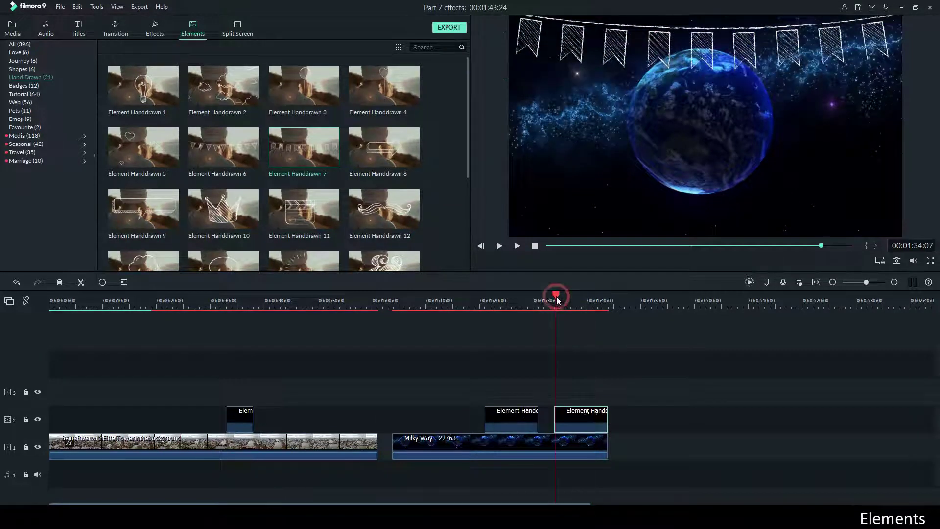
key("space")
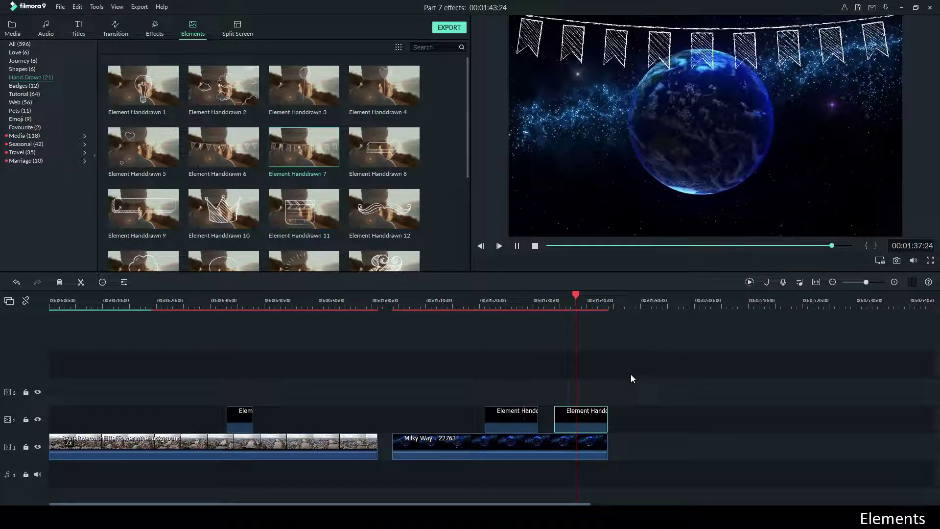
key("space")
left_click(547, 300)
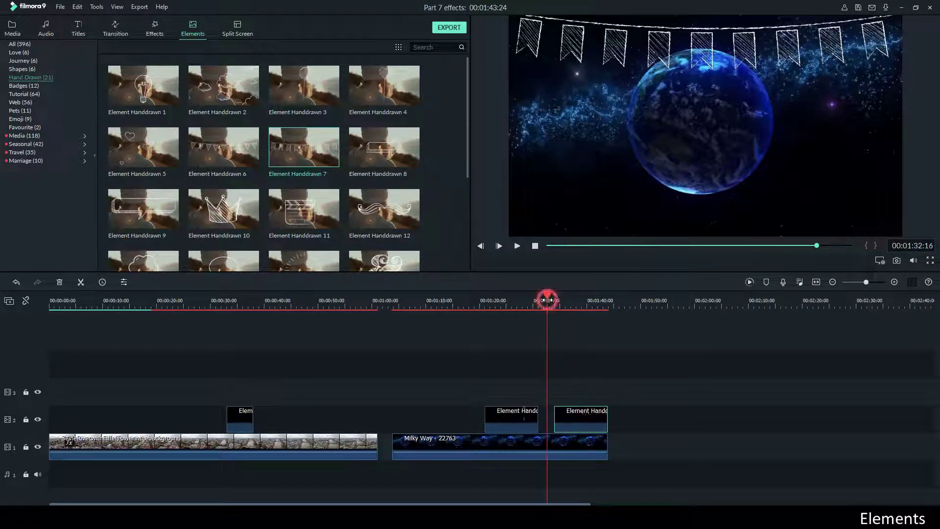
key("space")
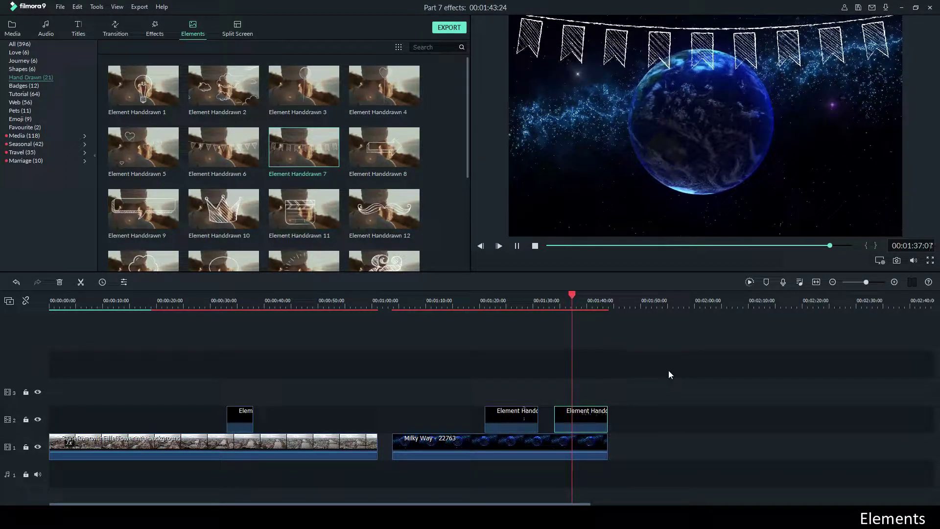
key("space")
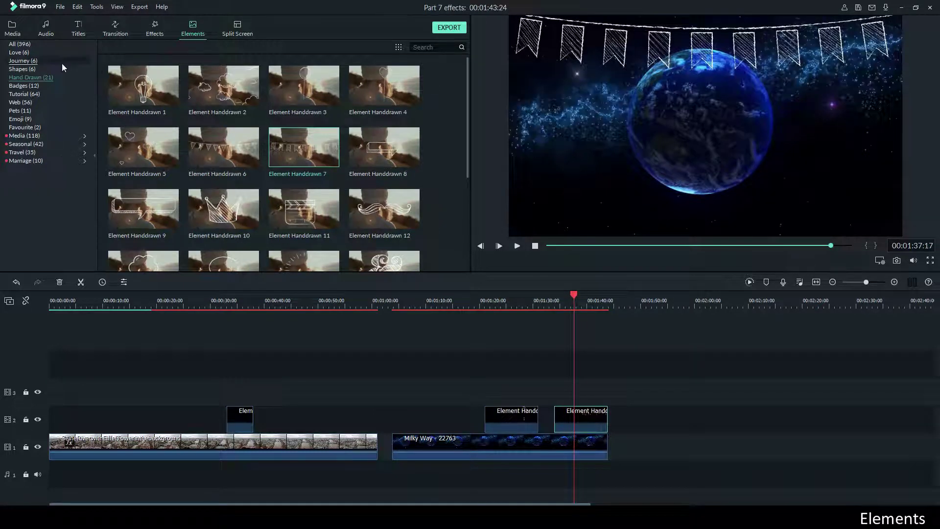